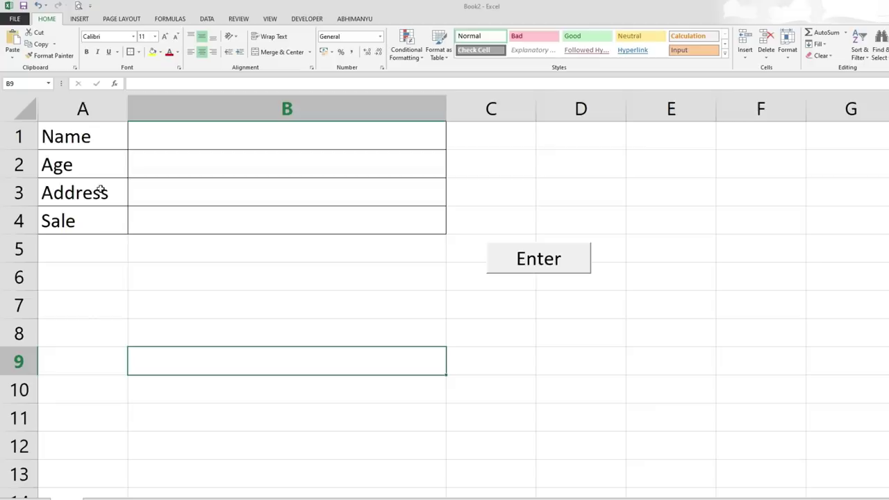
# Fill the form's B1:B4 with a name, age 36, address Agra and sale 3000.
pyautogui.click(237, 133)
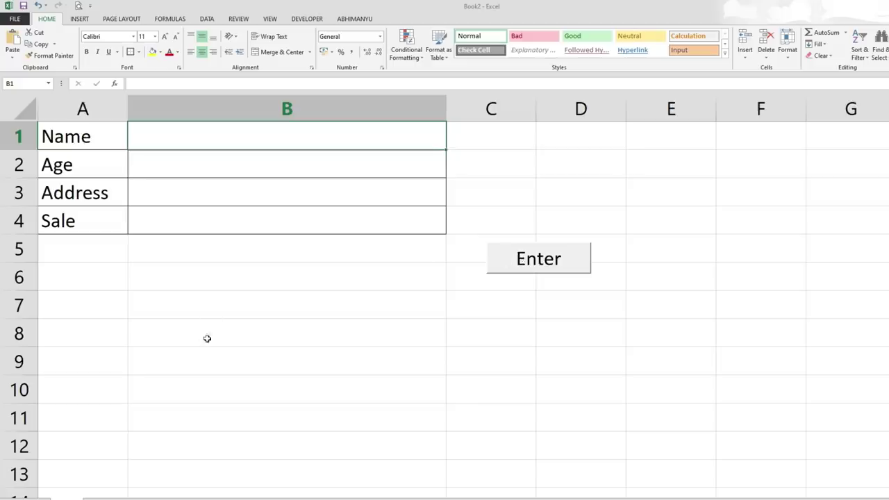
pyautogui.click(207, 139)
pyautogui.write('Ra')
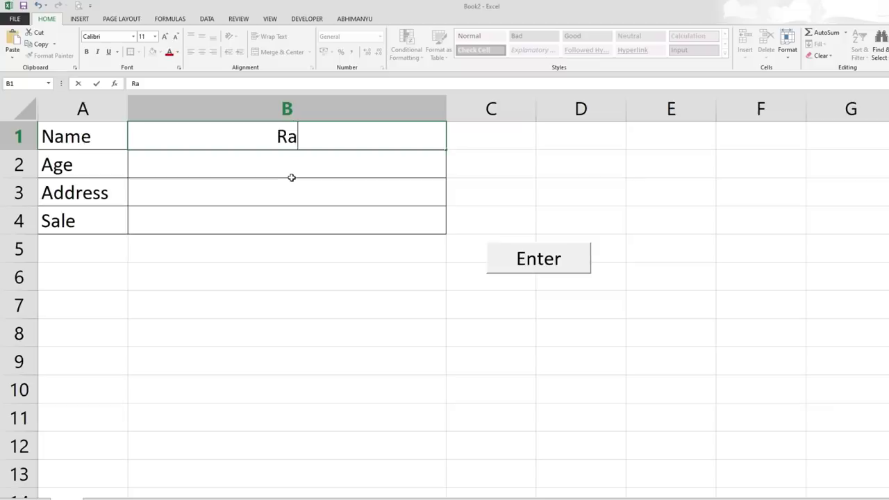
pyautogui.press('BackSpace')
pyautogui.press('BackSpace')
pyautogui.press('Return')
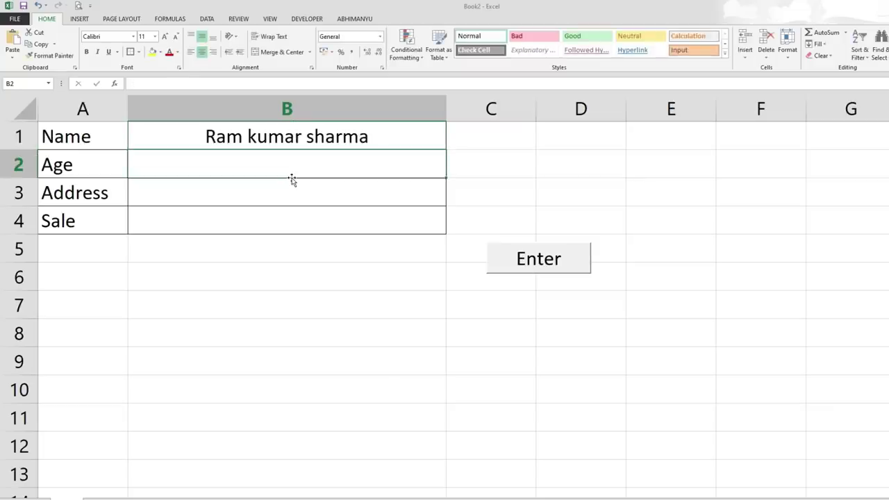
pyautogui.write('36')
pyautogui.press('Return')
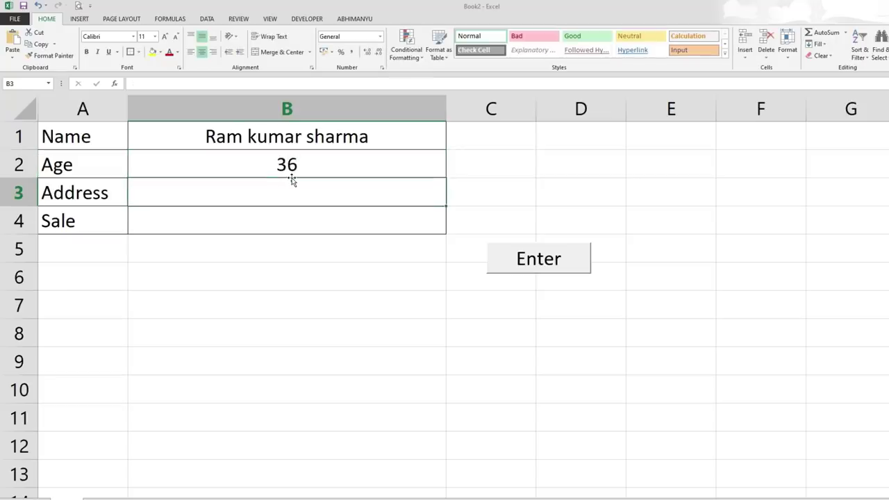
pyautogui.write('Agra')
pyautogui.press('Return')
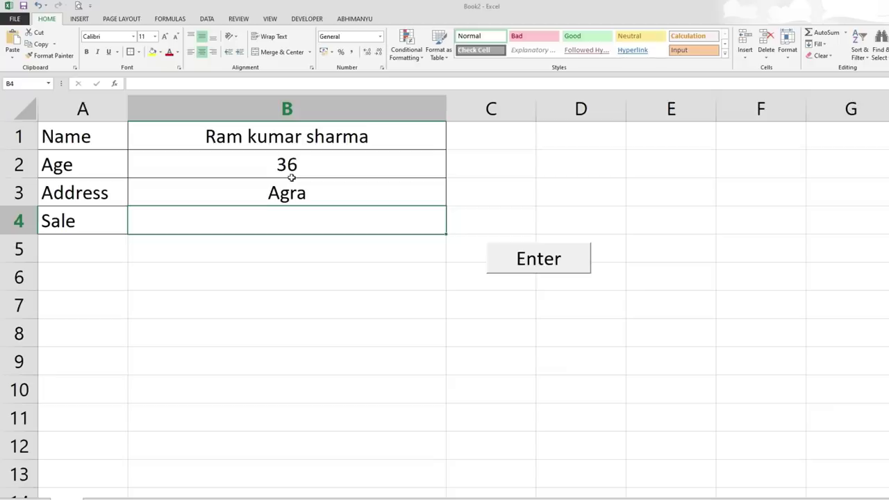
pyautogui.write('3000')
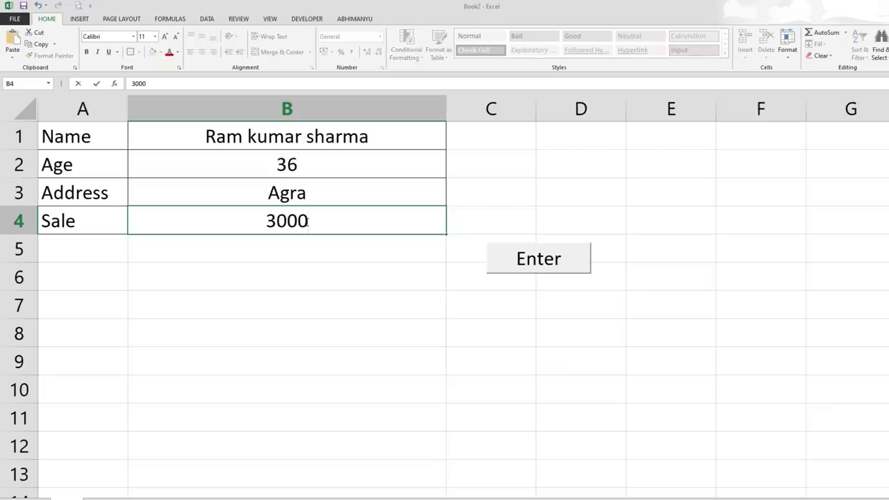
pyautogui.click(343, 349)
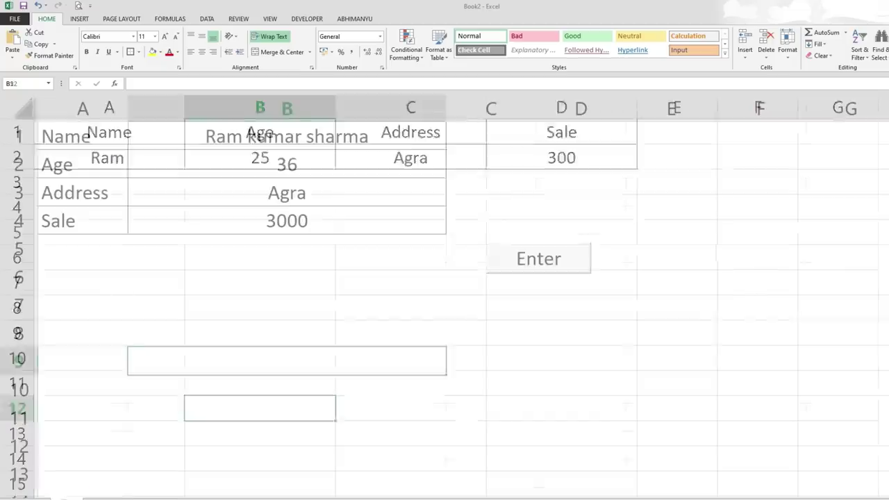
# Replace the name in B1 and submit the record with the Enter macro button.
pyautogui.click(284, 139)
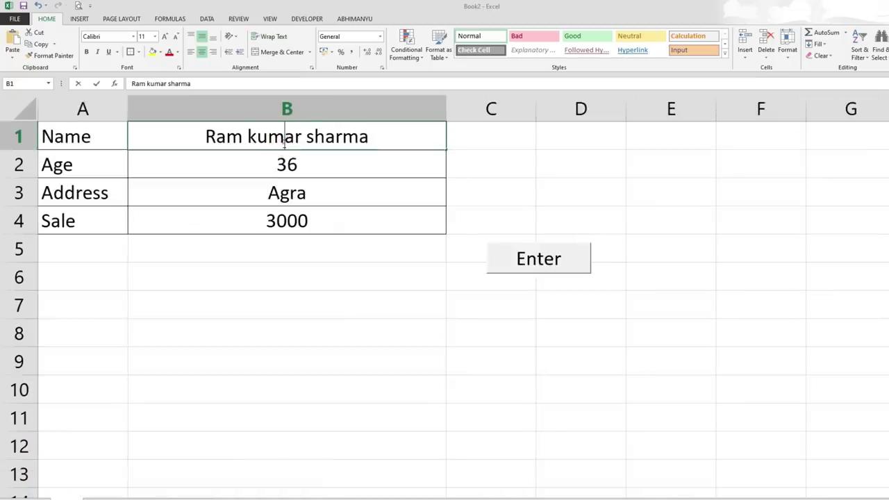
pyautogui.write('Shyam')
pyautogui.press('Return')
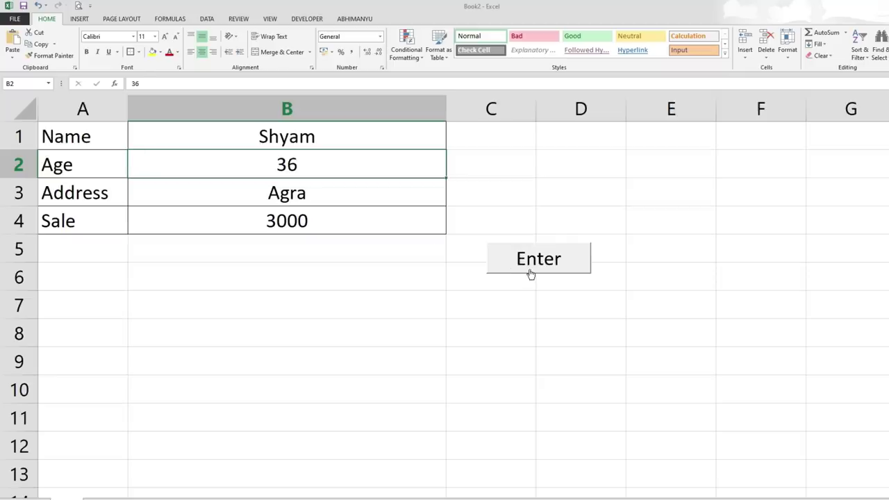
pyautogui.click(530, 274)
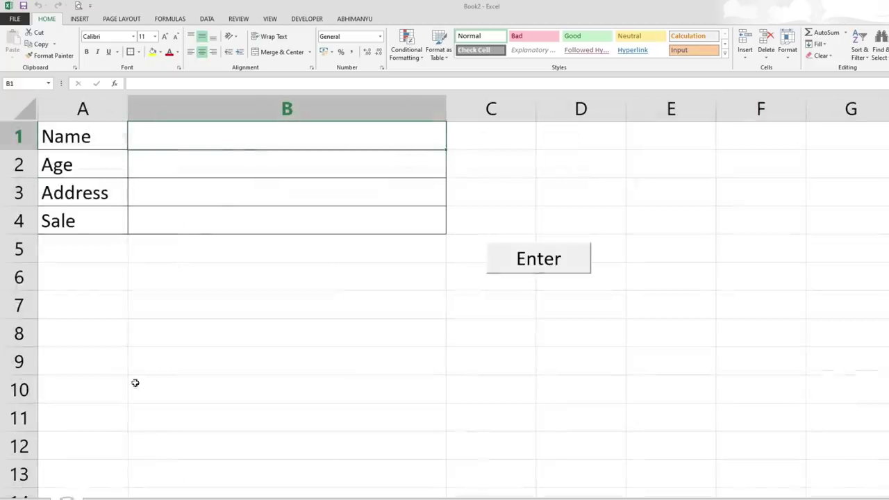
# Submit a name, age 25, address Mumbai and sale 2000 via the Enter button, then view Sheet3.
pyautogui.write('Sita')
pyautogui.press('Return')
pyautogui.write('25')
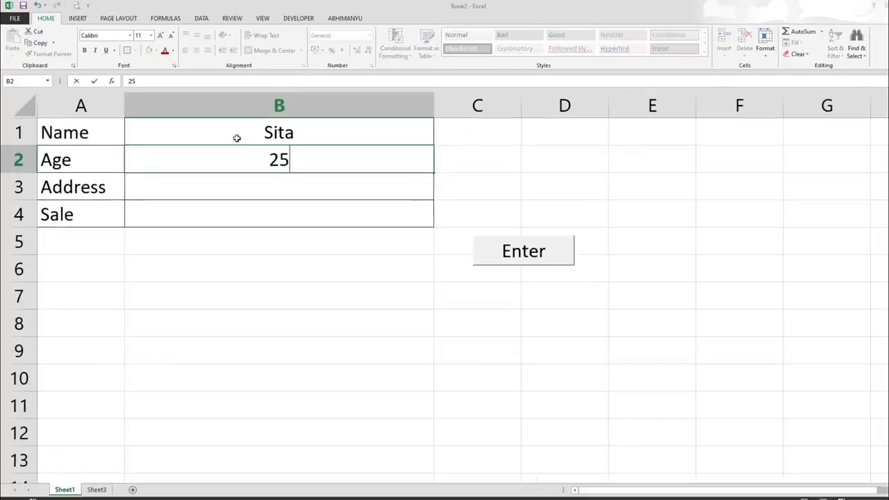
pyautogui.press('Return')
pyautogui.write('Mumbai')
pyautogui.press('Return')
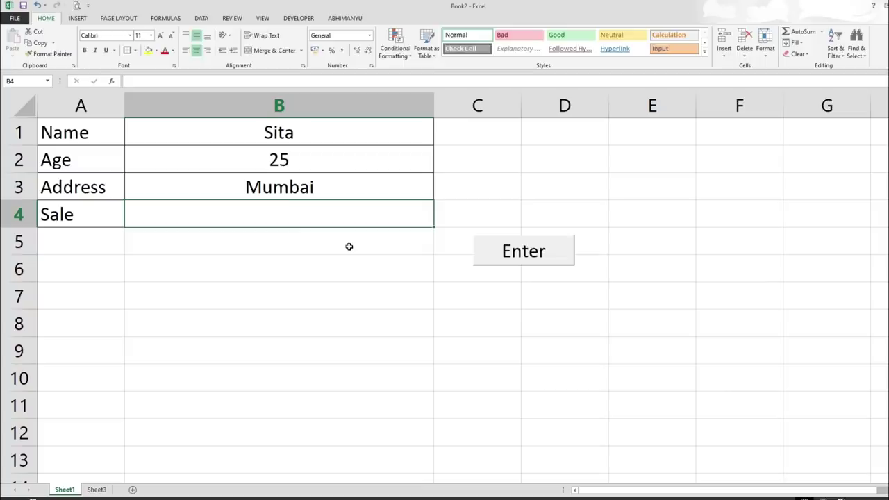
pyautogui.write('2000')
pyautogui.press('Return')
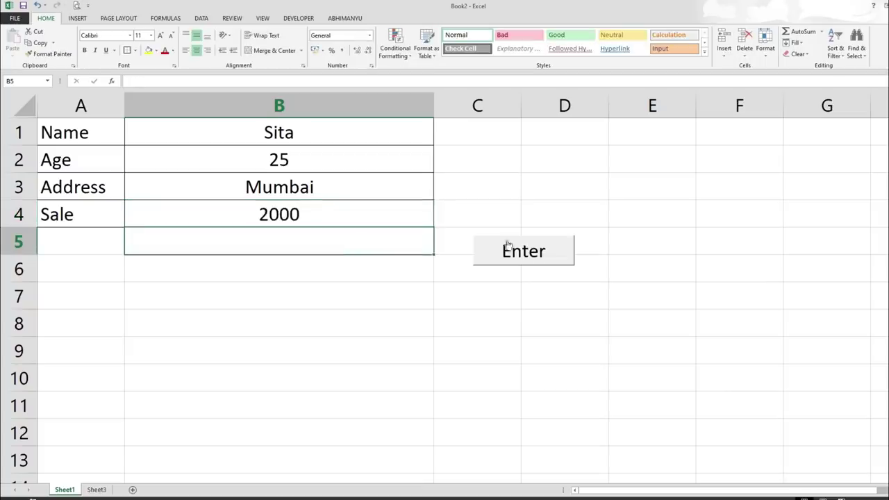
pyautogui.click(528, 258)
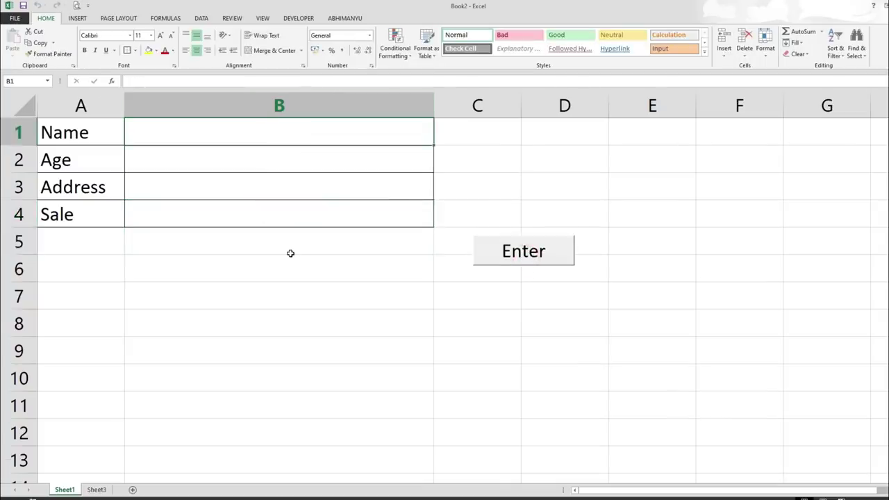
pyautogui.click(96, 489)
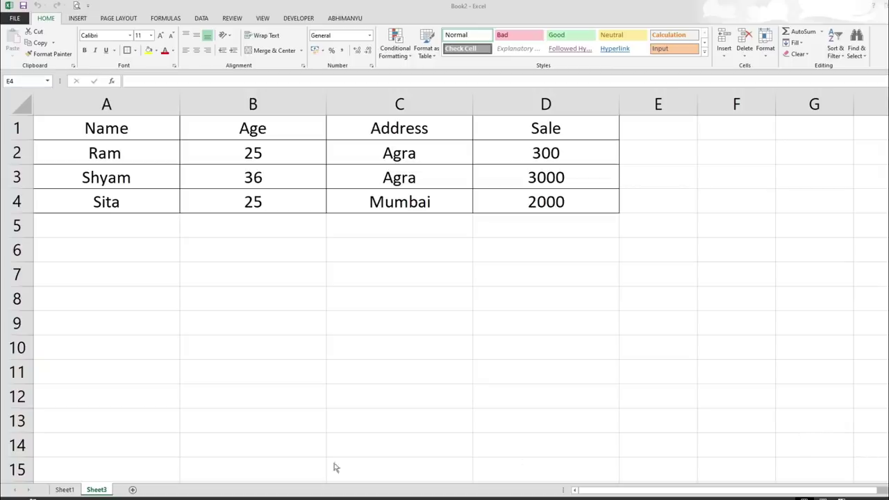
# Create a new blank workbook from the File menu.
pyautogui.click(15, 18)
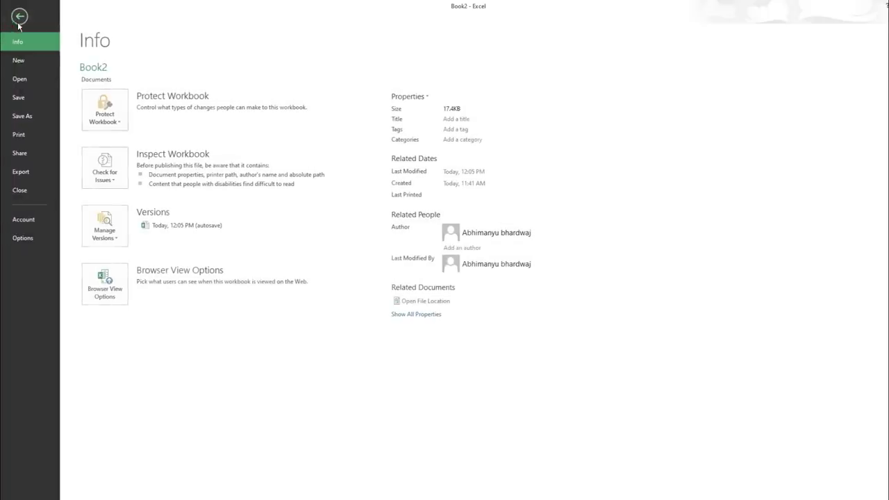
pyautogui.click(23, 61)
pyautogui.click(132, 148)
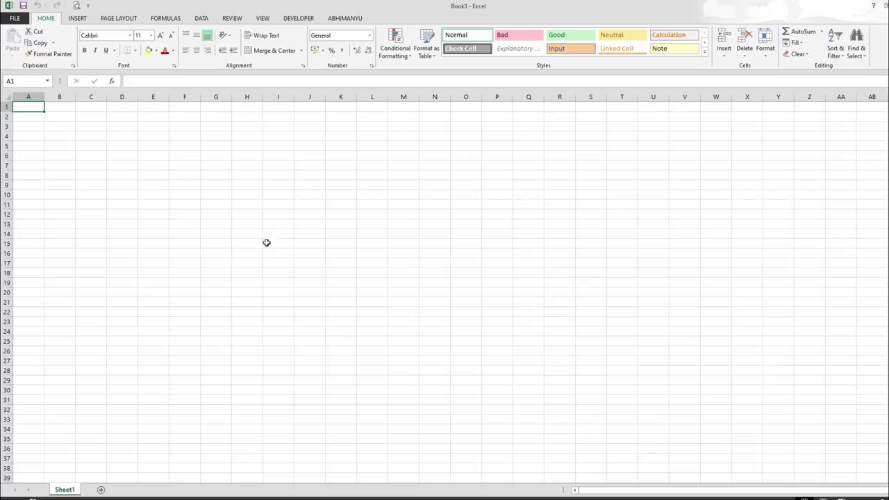
pyautogui.keyDown('ctrl'); pyautogui.scroll(10, 109, 198); pyautogui.keyUp('ctrl')
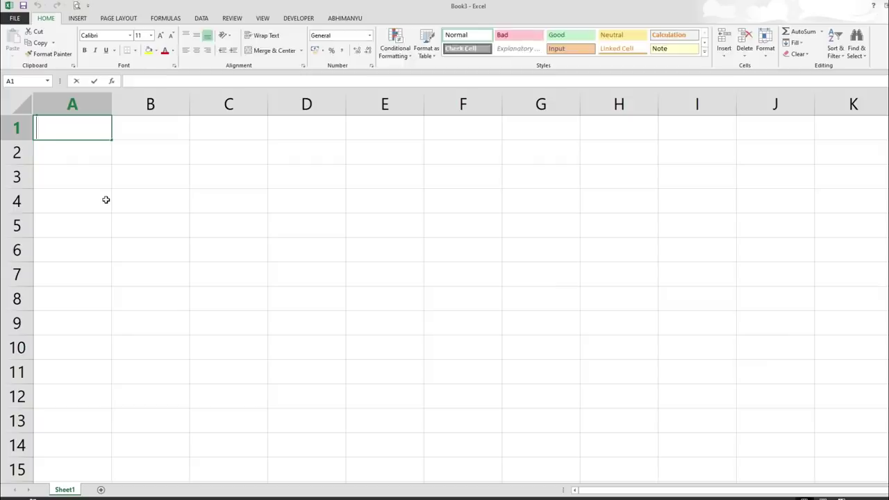
# Enter the labels Name, Age, Address and Sale in A1:A4.
pyautogui.write('Name')
pyautogui.press('Return')
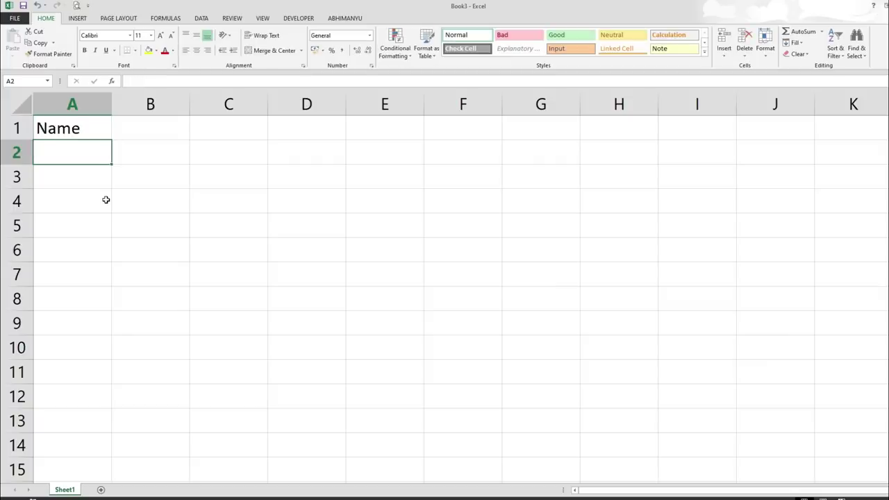
pyautogui.write('Age')
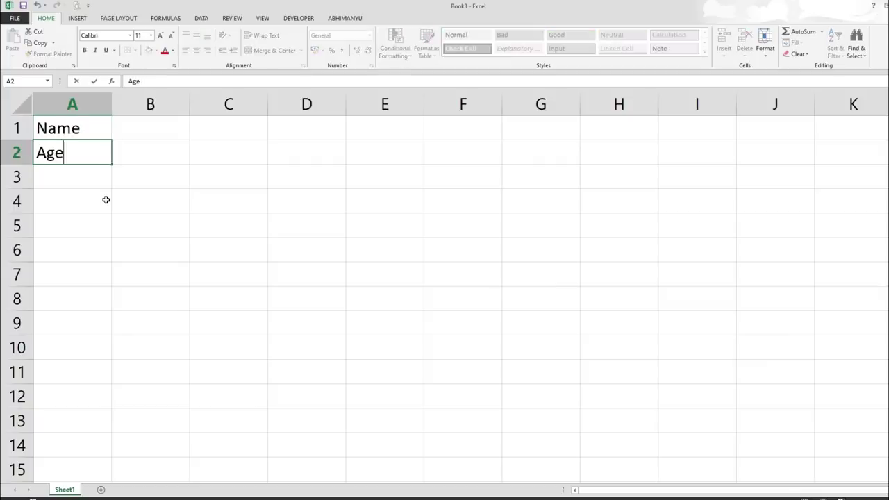
pyautogui.press('Up')
pyautogui.press('Down')
pyautogui.press('Down')
pyautogui.write('Address')
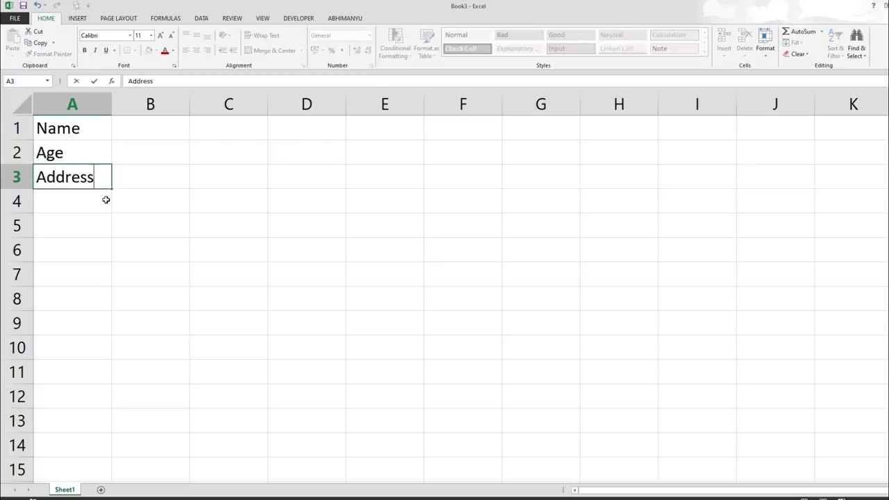
pyautogui.press('Return')
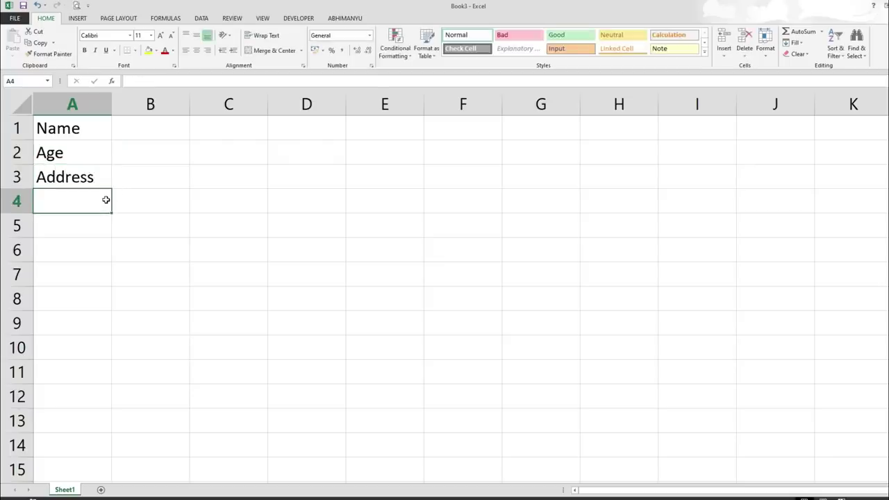
pyautogui.write('Sale')
pyautogui.press('Return')
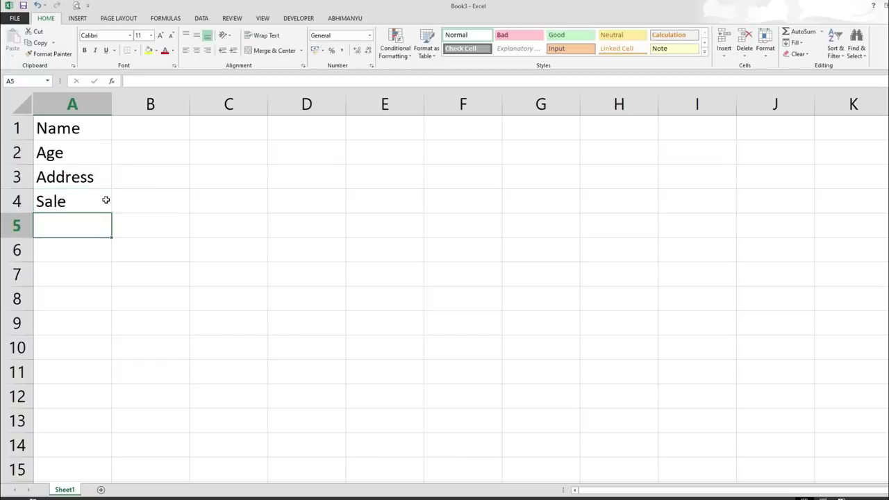
# Widen column B and apply All Borders to A1:B4.
pyautogui.moveTo(100, 130); pyautogui.dragTo(149, 206)
pyautogui.moveTo(188, 103); pyautogui.dragTo(272, 104)
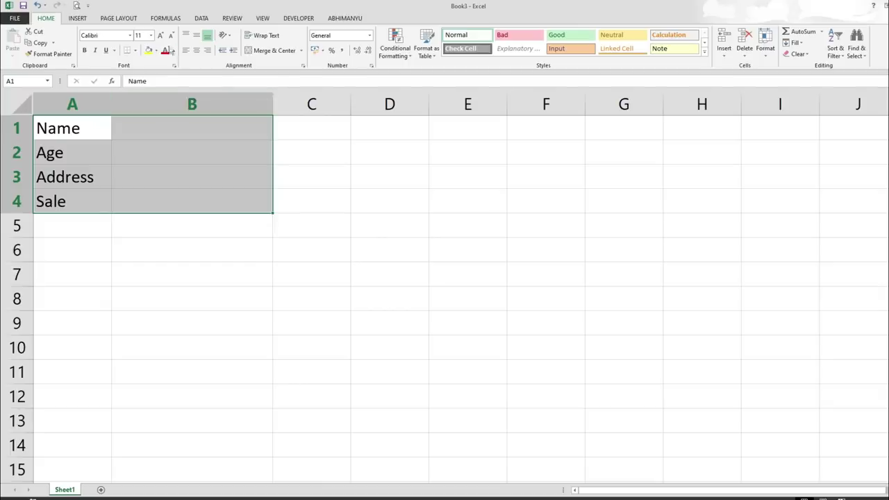
pyautogui.click(135, 52)
pyautogui.click(153, 132)
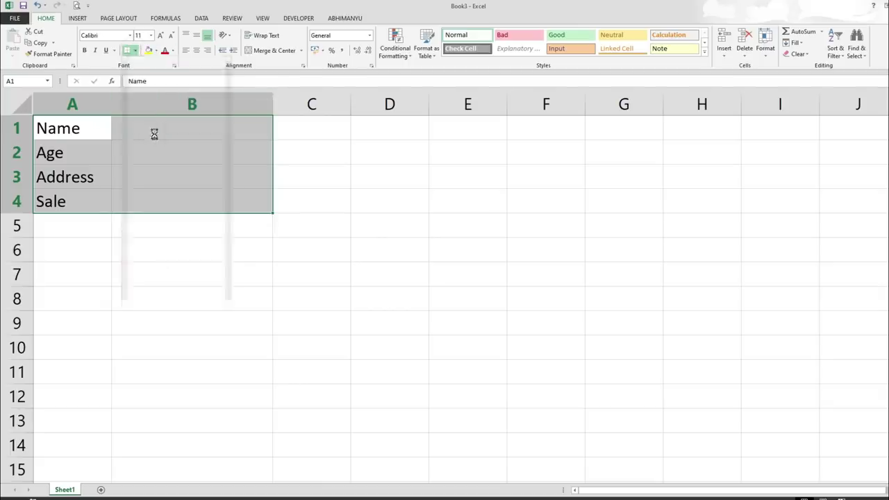
pyautogui.click(404, 232)
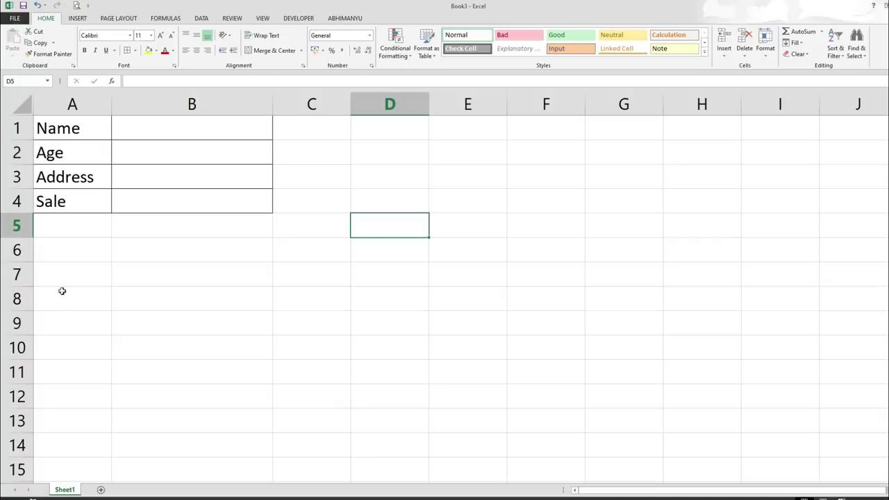
# Copy the A1:A4 labels from Sheet1 and add a new Sheet2.
pyautogui.moveTo(61, 128); pyautogui.dragTo(73, 201)
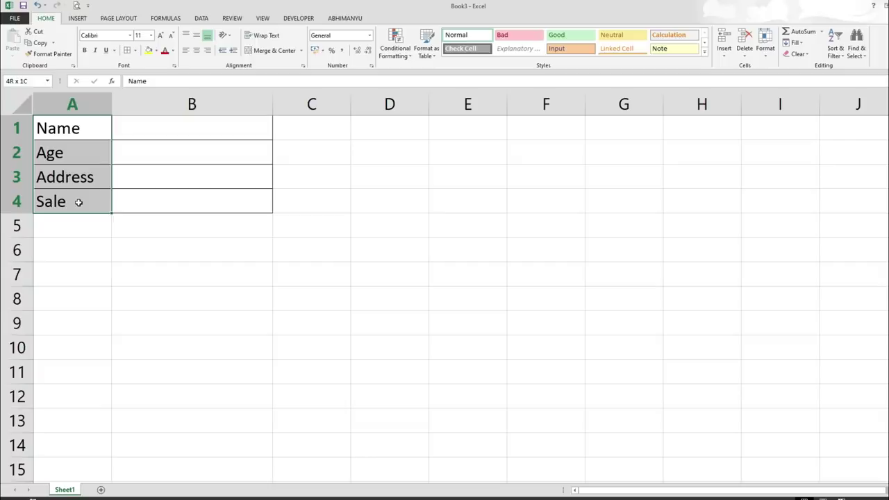
pyautogui.hotkey('ctrl', 'c')
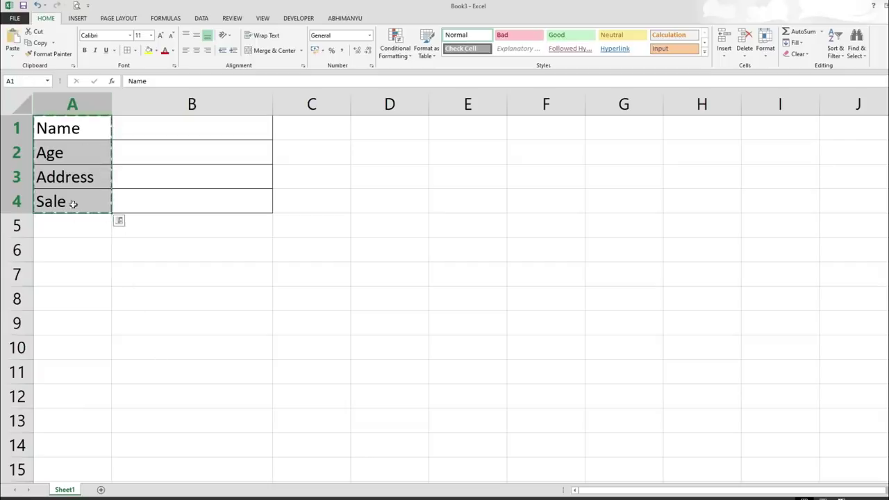
pyautogui.click(101, 490)
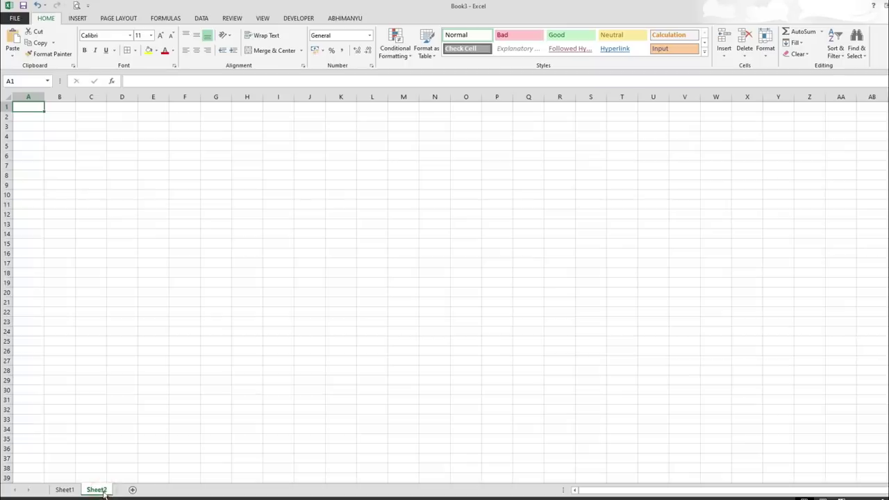
pyautogui.click(63, 490)
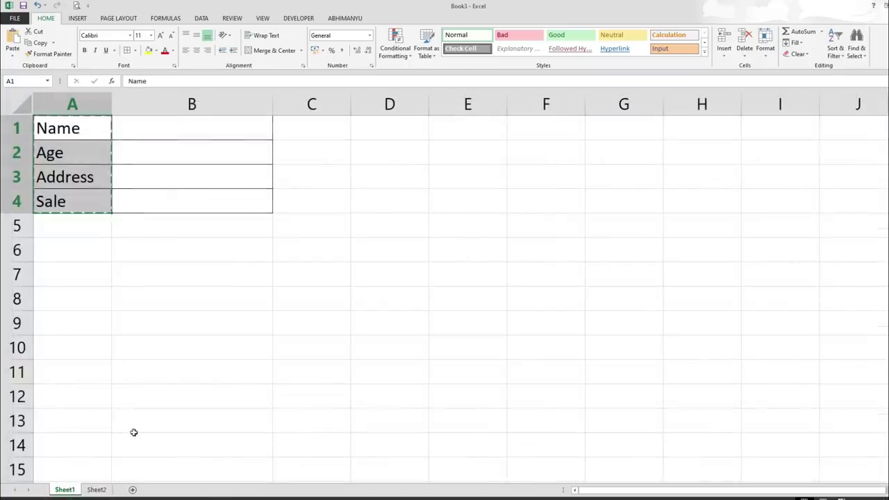
pyautogui.click(97, 490)
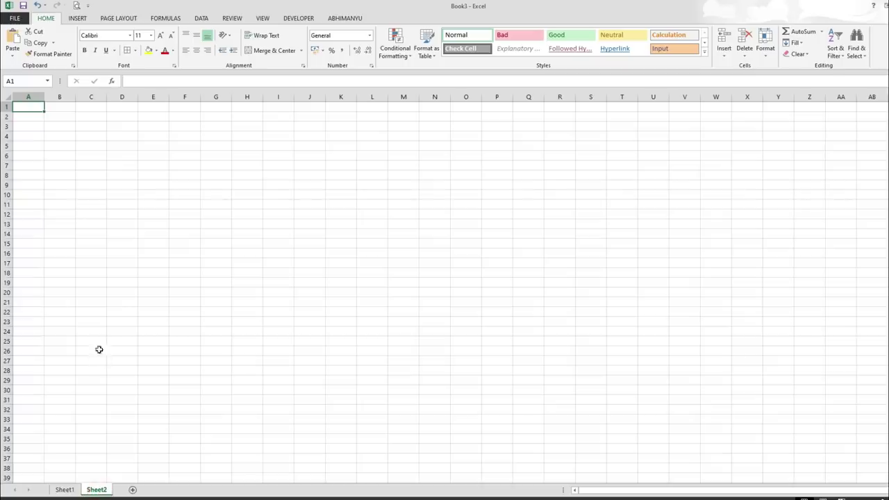
pyautogui.keyDown('ctrl'); pyautogui.scroll(4, 99, 344); pyautogui.keyUp('ctrl')
pyautogui.keyDown('ctrl'); pyautogui.scroll(4, 99, 343); pyautogui.keyUp('ctrl')
pyautogui.keyDown('ctrl'); pyautogui.scroll(1, 99, 343); pyautogui.keyUp('ctrl')
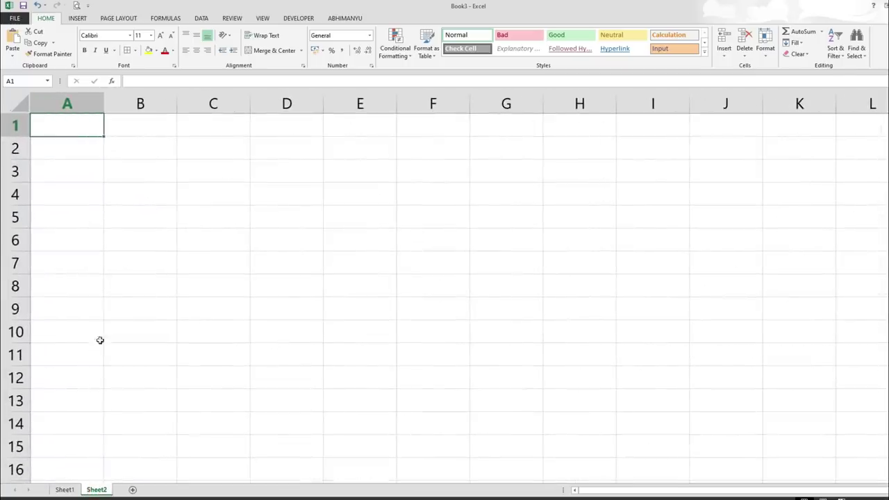
pyautogui.click(64, 489)
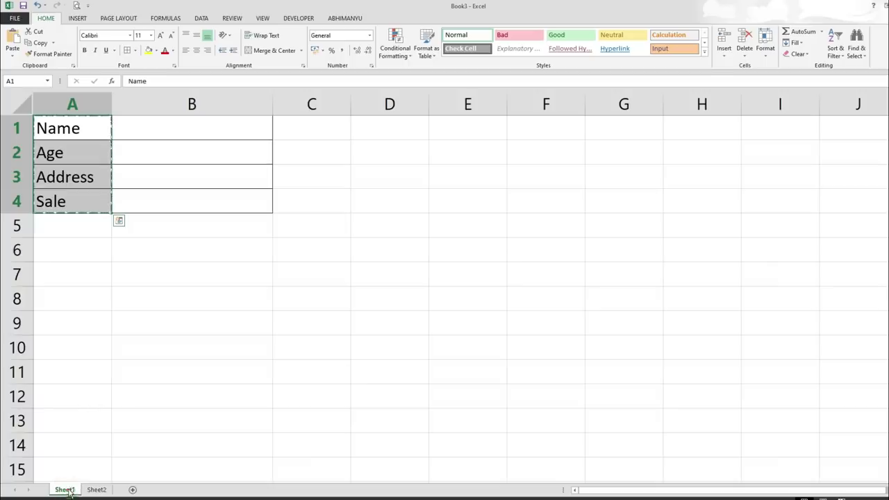
pyautogui.click(96, 489)
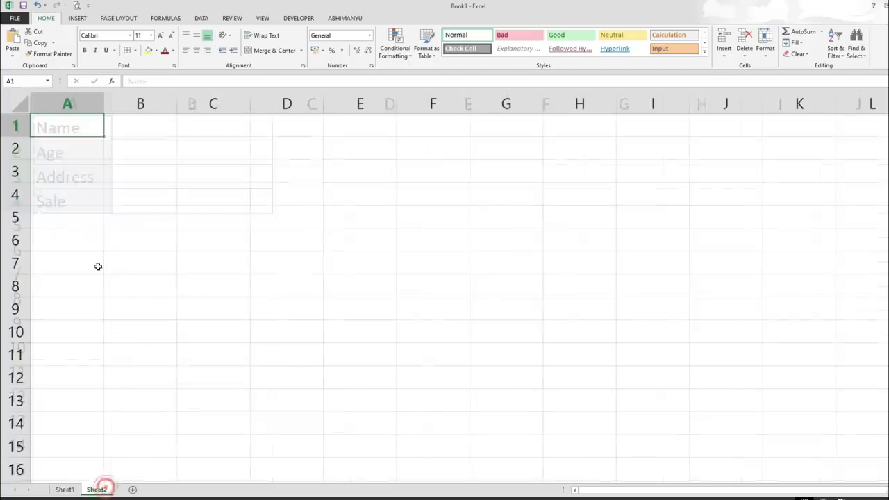
# Paste Special the labels into Sheet2's A1 with Transpose, placing them across A1:D1.
pyautogui.rightClick(78, 118)
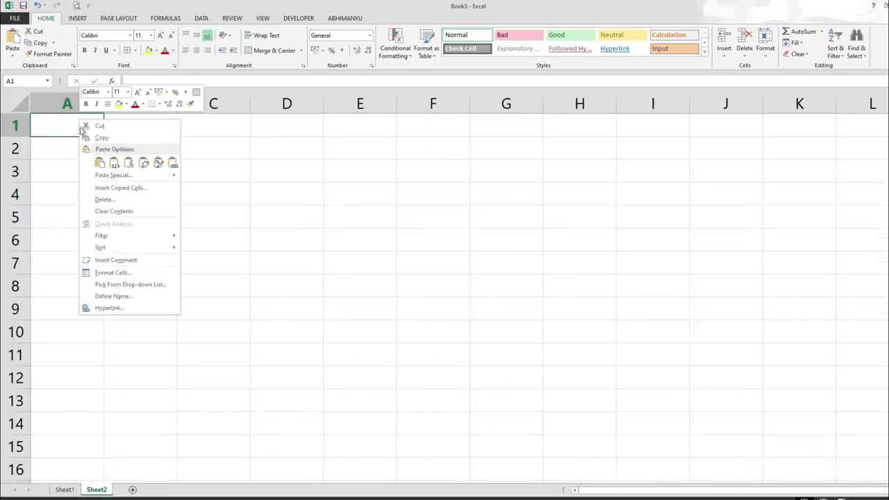
pyautogui.click(159, 175)
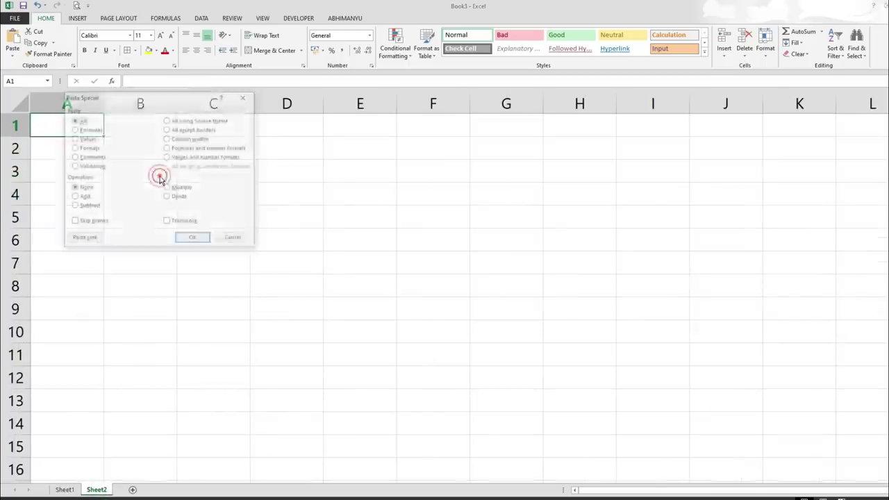
pyautogui.click(168, 222)
pyautogui.click(194, 239)
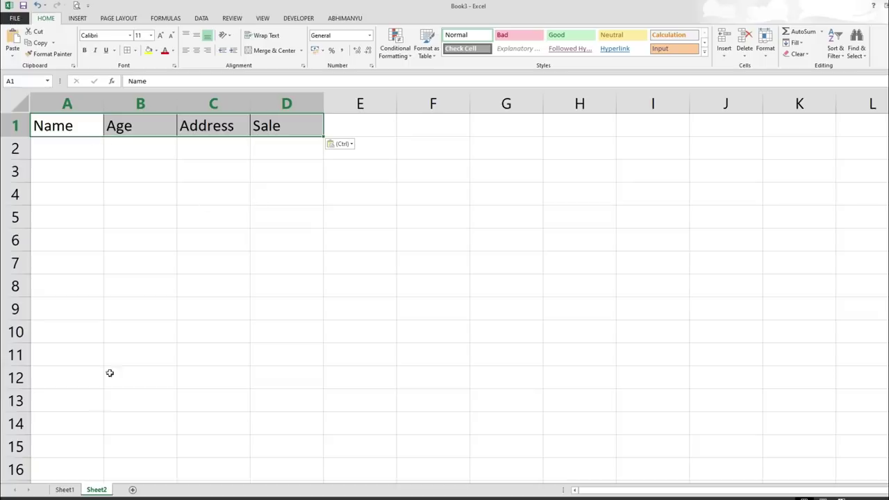
pyautogui.click(65, 490)
pyautogui.click(97, 490)
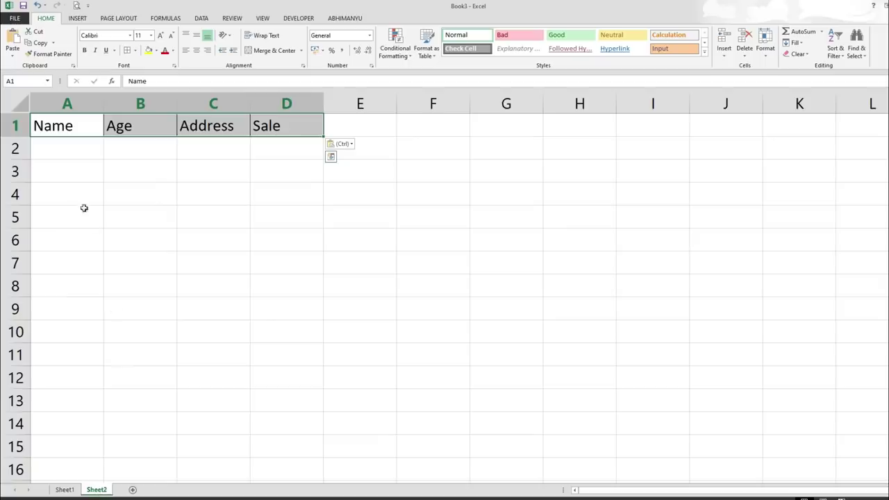
pyautogui.click(60, 149)
pyautogui.click(70, 490)
pyautogui.click(98, 489)
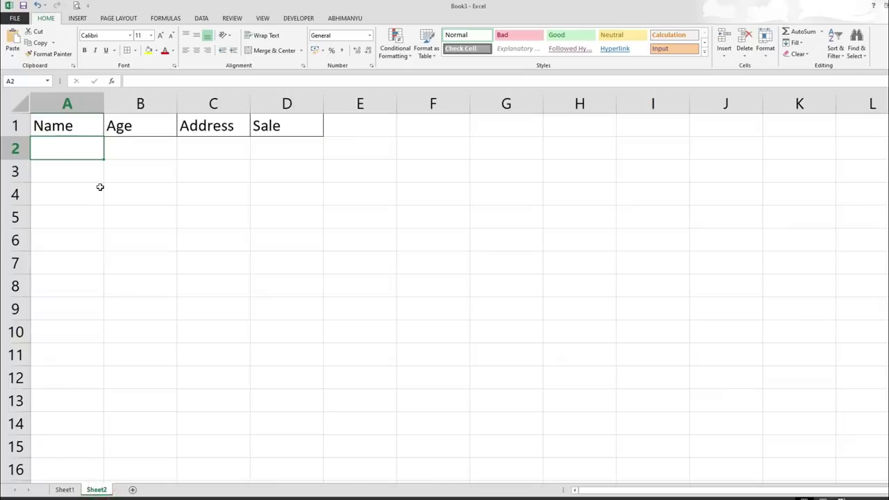
# Enter sample values 1, 2, 3, 4 in A2:D2 of Sheet2.
pyautogui.write('1')
pyautogui.press('Tab')
pyautogui.write('2')
pyautogui.press('Tab')
pyautogui.write('3')
pyautogui.press('Tab')
pyautogui.write('4')
pyautogui.press('Tab')
# Centre A1:D2 and give every cell All Borders.
pyautogui.click(70, 126)
pyautogui.moveTo(69, 126); pyautogui.dragTo(310, 150)
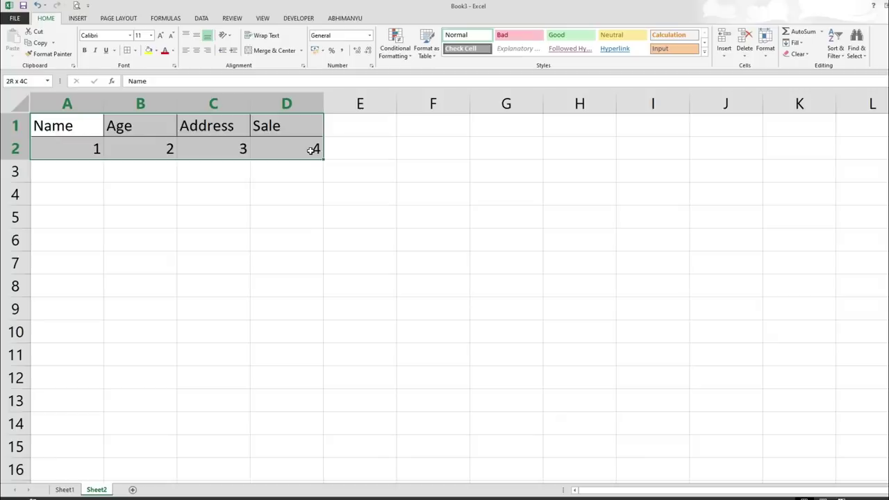
pyautogui.click(197, 50)
pyautogui.click(127, 51)
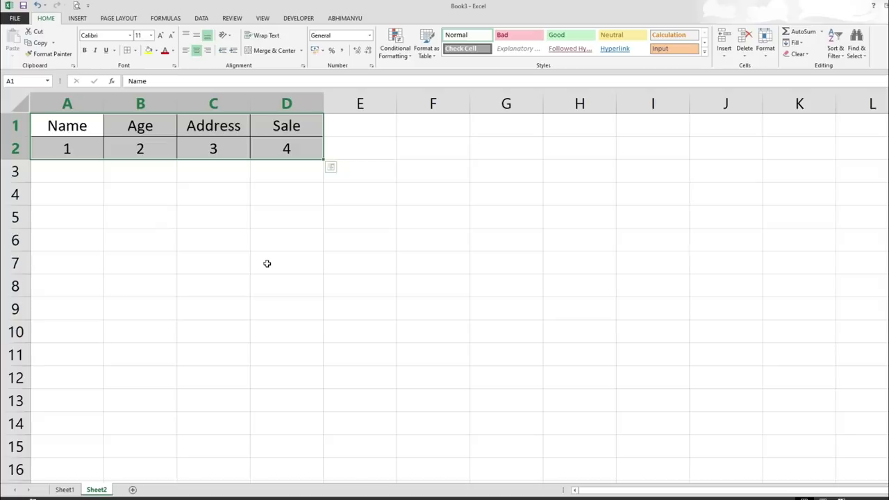
pyautogui.click(71, 129)
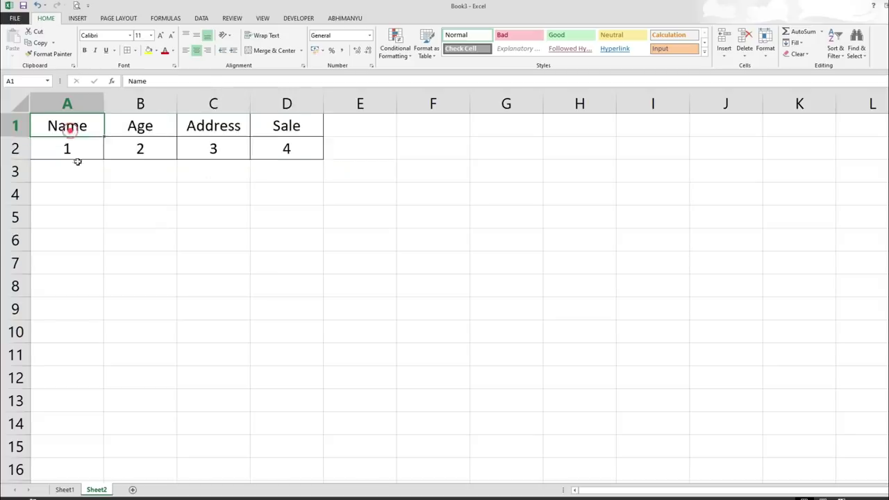
# Return to Sheet1, select cell B1 and show the Developer tab.
pyautogui.click(65, 489)
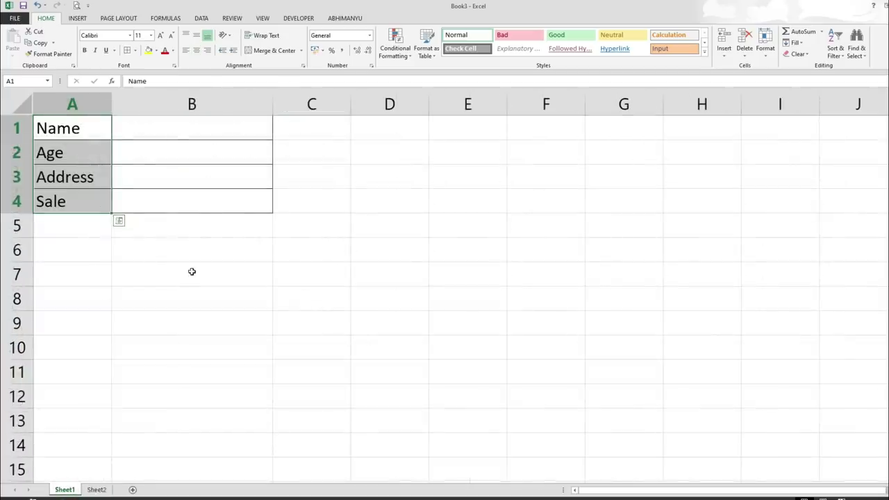
pyautogui.click(190, 270)
pyautogui.click(175, 130)
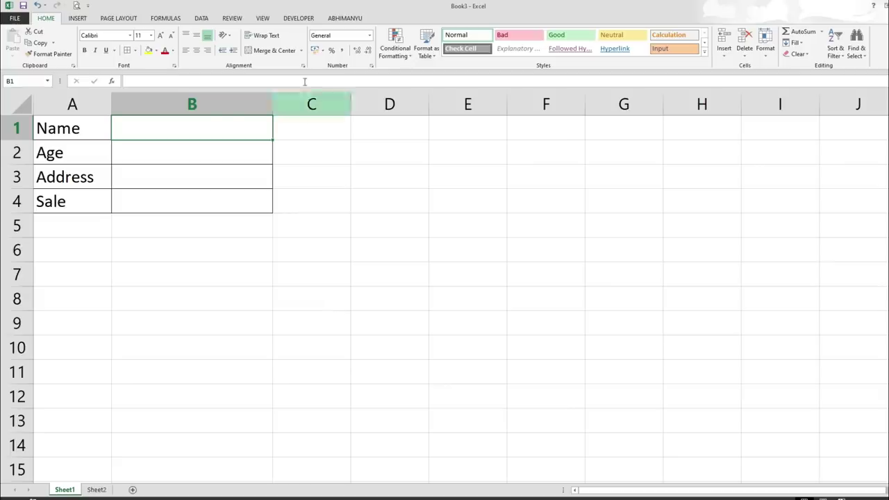
pyautogui.click(304, 18)
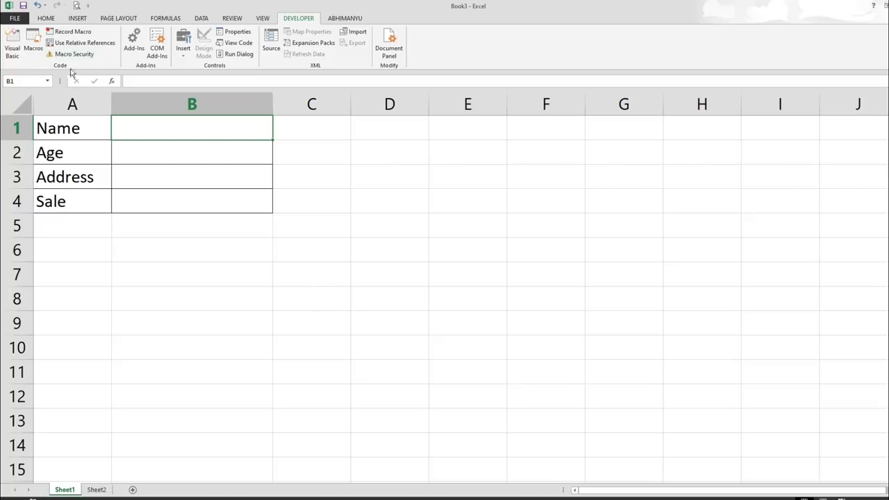
# Open Excel Options from the File menu.
pyautogui.click(14, 18)
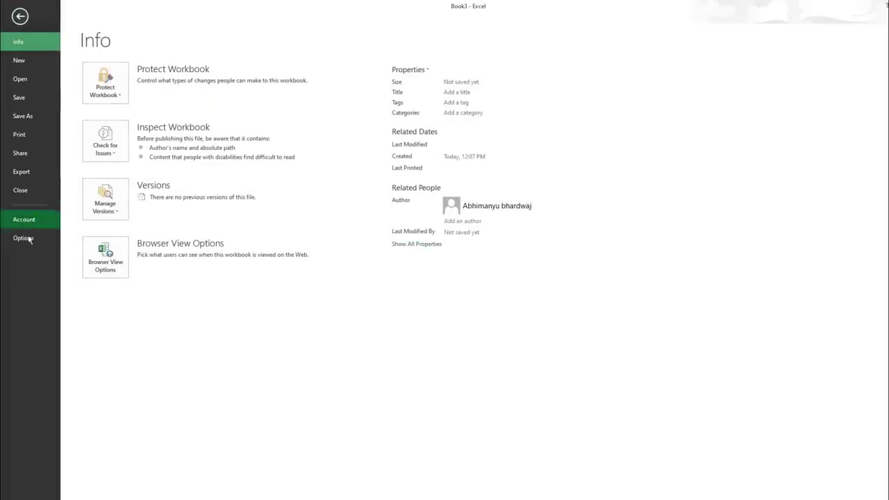
pyautogui.click(23, 238)
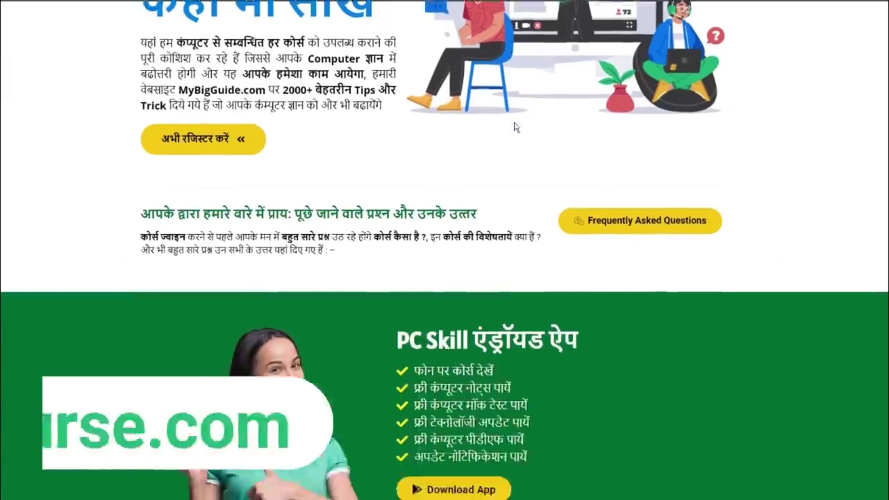
# Browse the procomputercourse.com home page and go to All Courses.
pyautogui.scroll(-2, 595, 291)
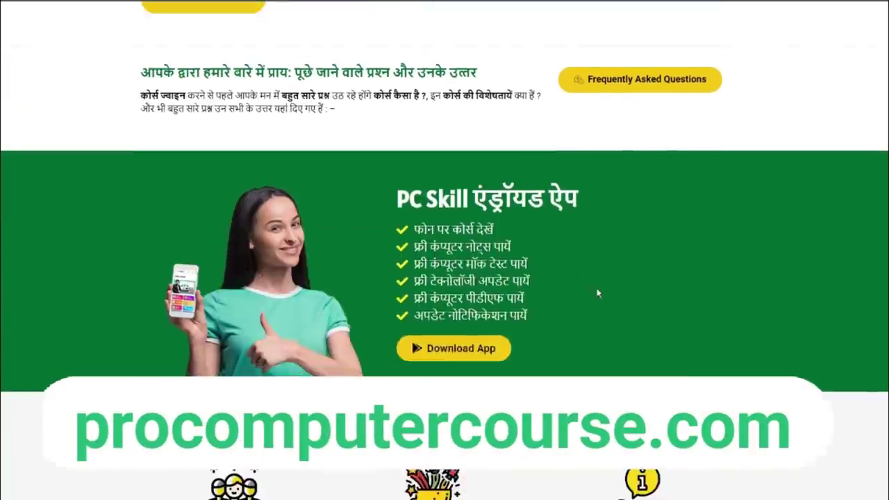
pyautogui.scroll(-3, 595, 292)
pyautogui.scroll(2, 612, 299)
pyautogui.scroll(5, 613, 295)
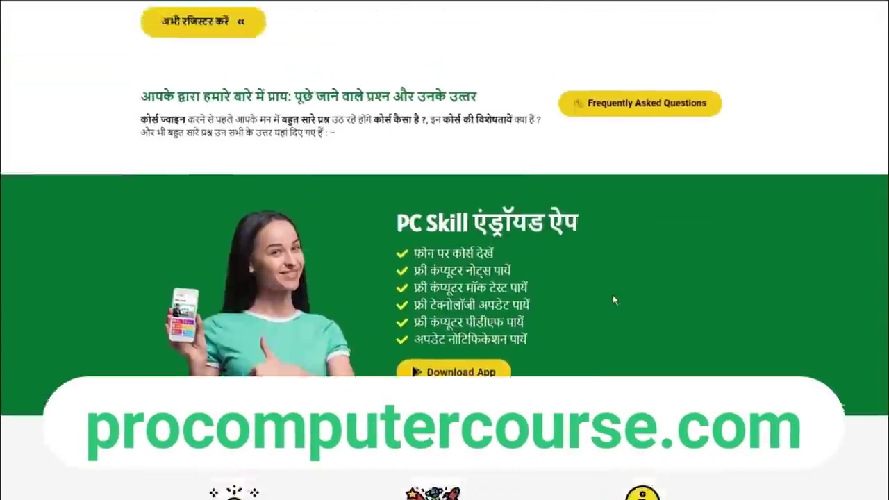
pyautogui.scroll(5, 613, 295)
pyautogui.click(417, 35)
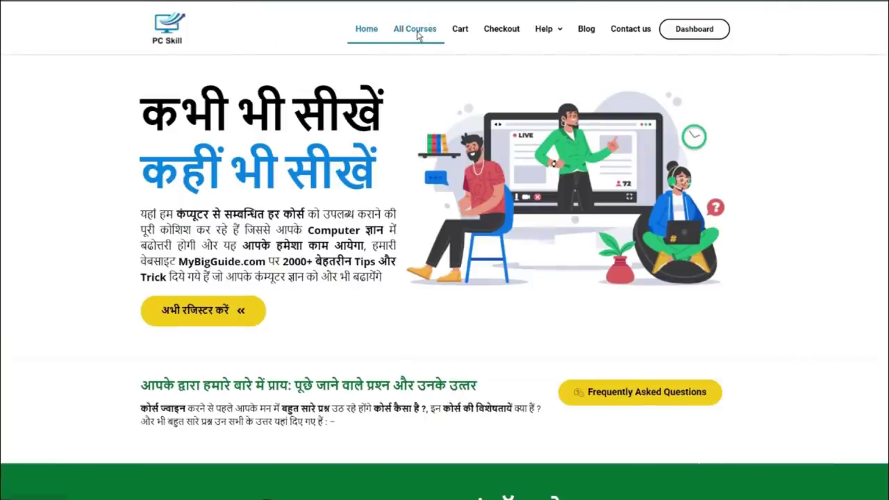
pyautogui.scroll(-5, 788, 337)
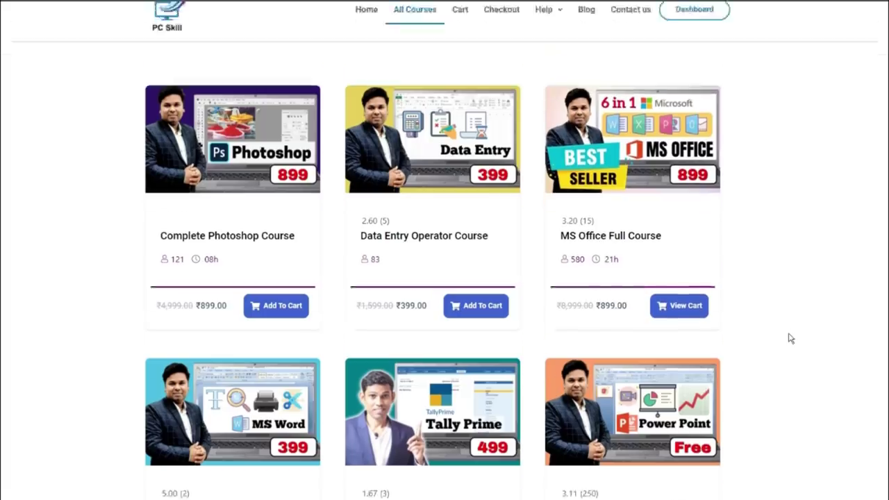
pyautogui.scroll(3, 788, 338)
pyautogui.scroll(2, 789, 337)
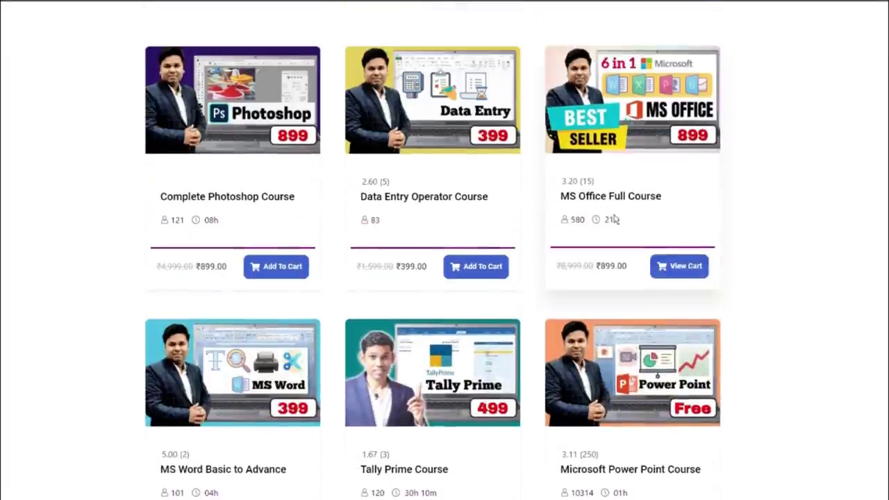
# Open the MS Office Full Course and start lesson 1, Introduction to Microsoft Word.
pyautogui.click(607, 195)
pyautogui.scroll(-1, 720, 361)
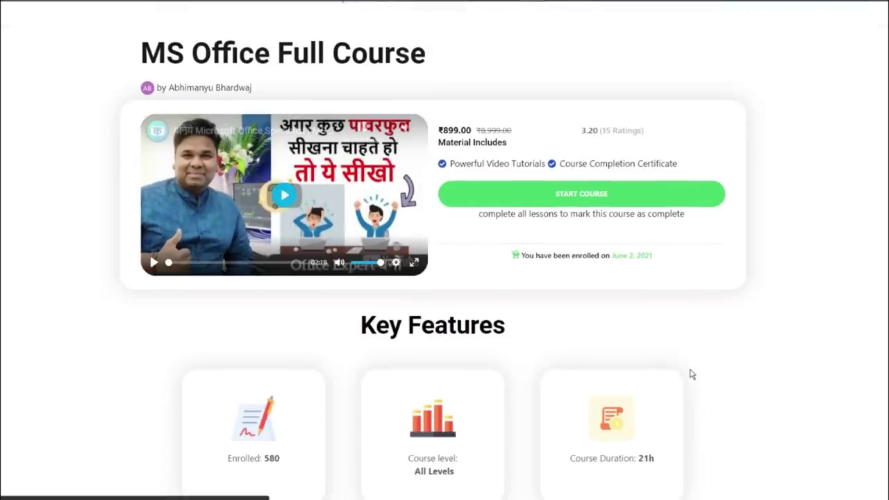
pyautogui.click(564, 201)
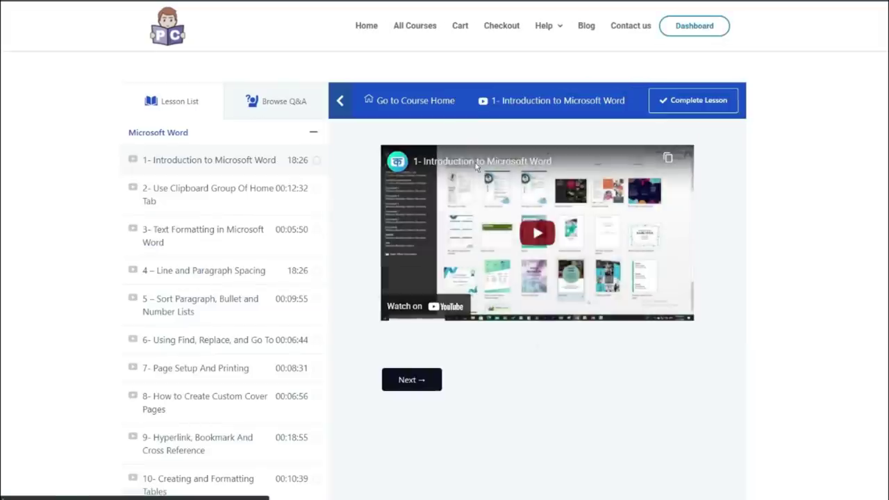
pyautogui.scroll(-4, 257, 202)
pyautogui.scroll(4, 257, 202)
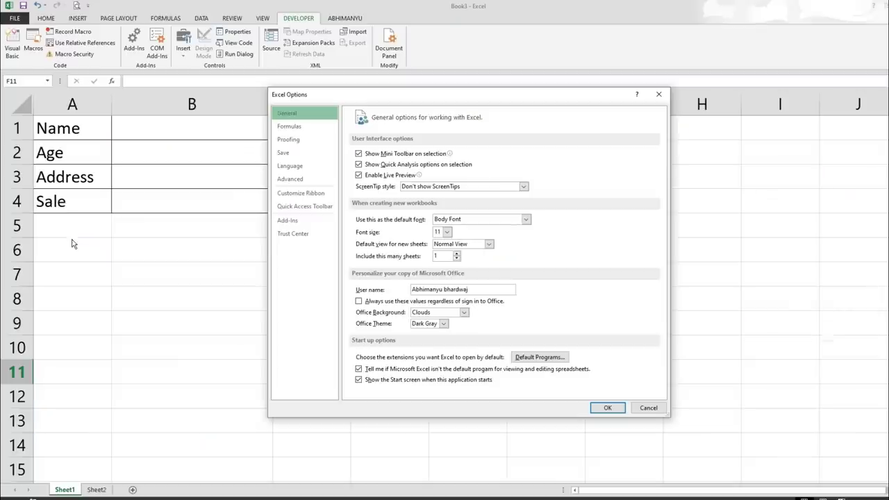
# Confirm Developer is ticked under Customize Ribbon's Main Tabs and apply with OK.
pyautogui.click(333, 196)
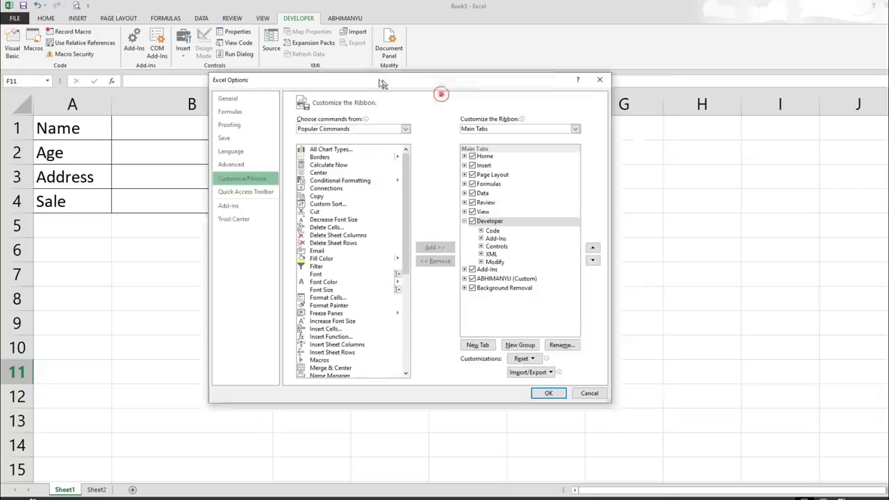
pyautogui.moveTo(441, 94); pyautogui.dragTo(342, 67)
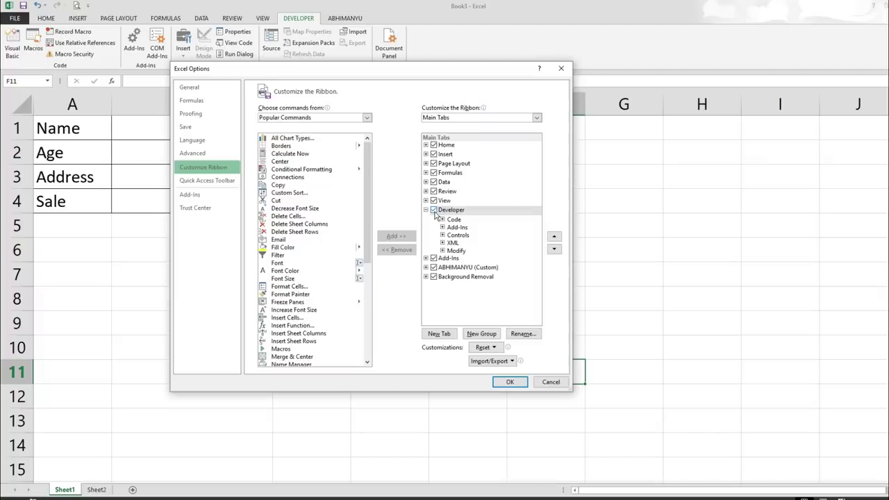
pyautogui.click(435, 214)
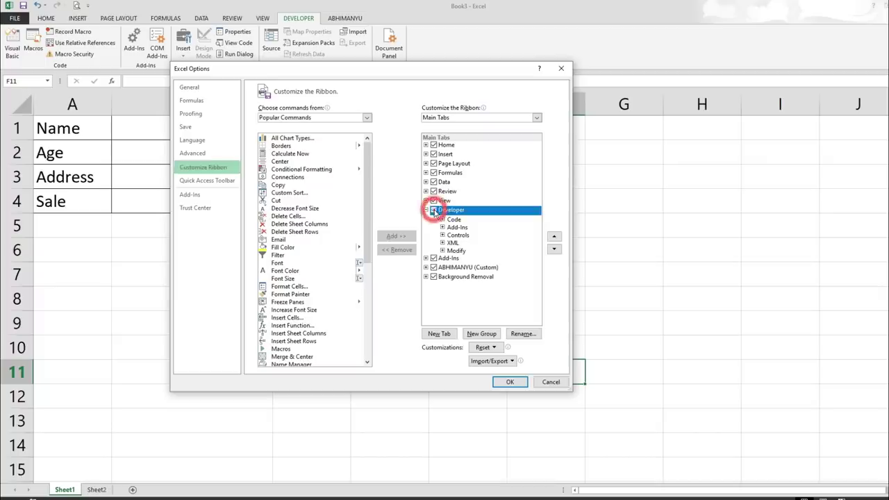
pyautogui.click(426, 209)
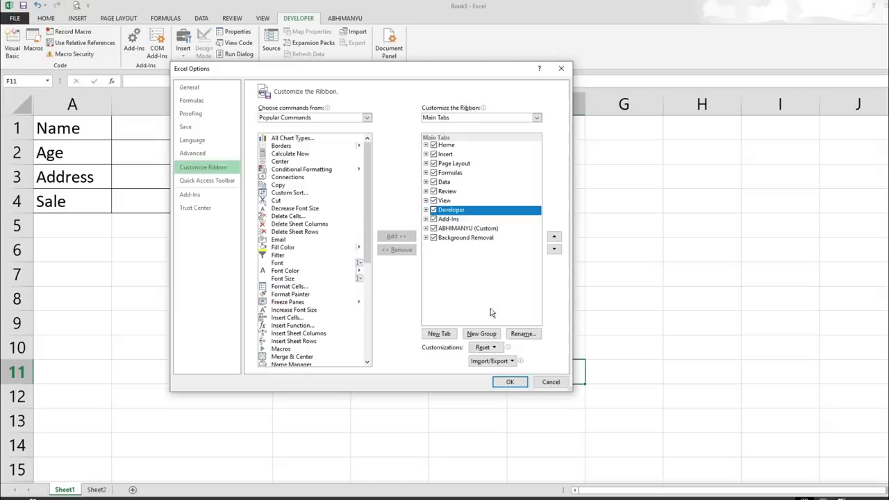
pyautogui.click(511, 384)
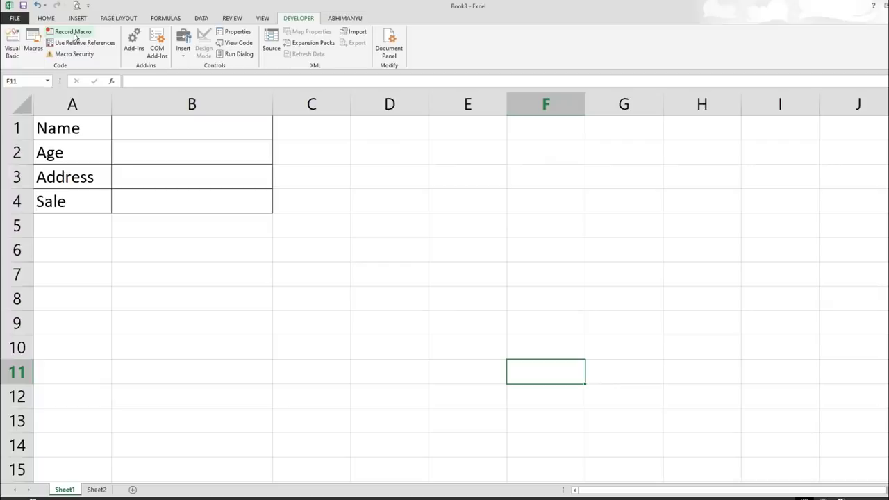
# Enter a name, age 25, address Agra and sale 3000 in B1:B4.
pyautogui.click(200, 133)
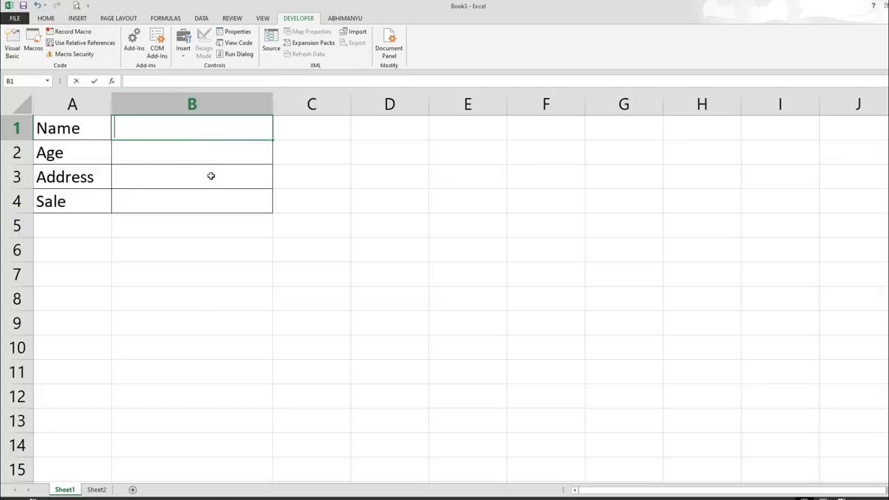
pyautogui.write('Shyam')
pyautogui.press('Return')
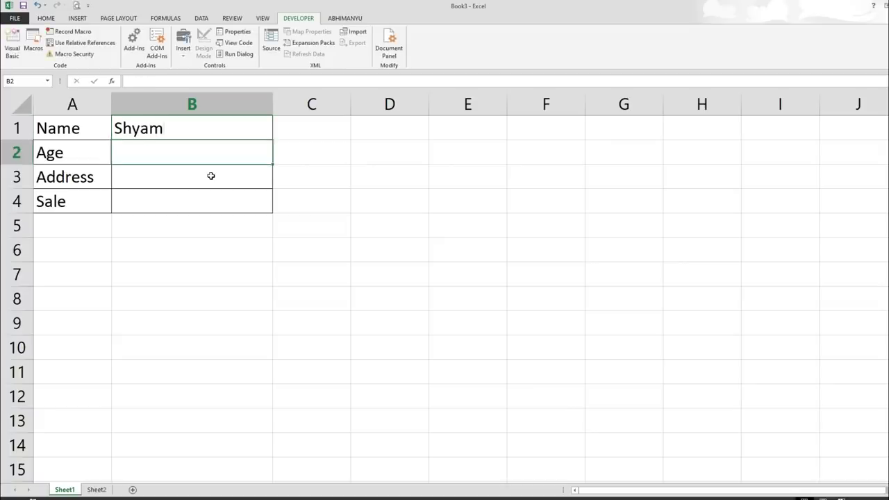
pyautogui.write('25')
pyautogui.press('Return')
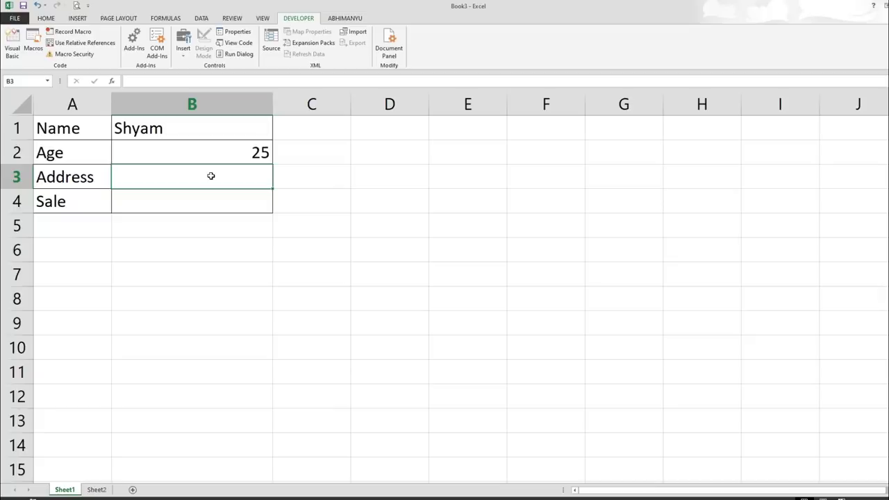
pyautogui.write('Agra')
pyautogui.press('Return')
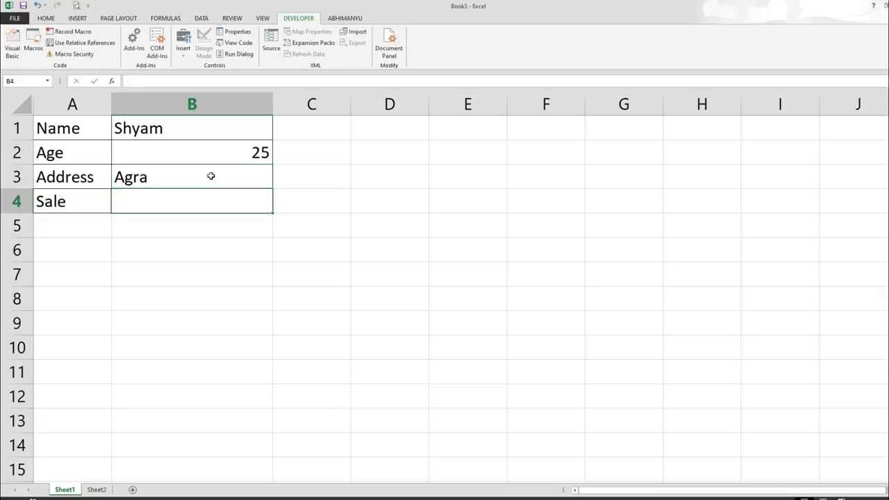
pyautogui.write('3000')
pyautogui.press('Return')
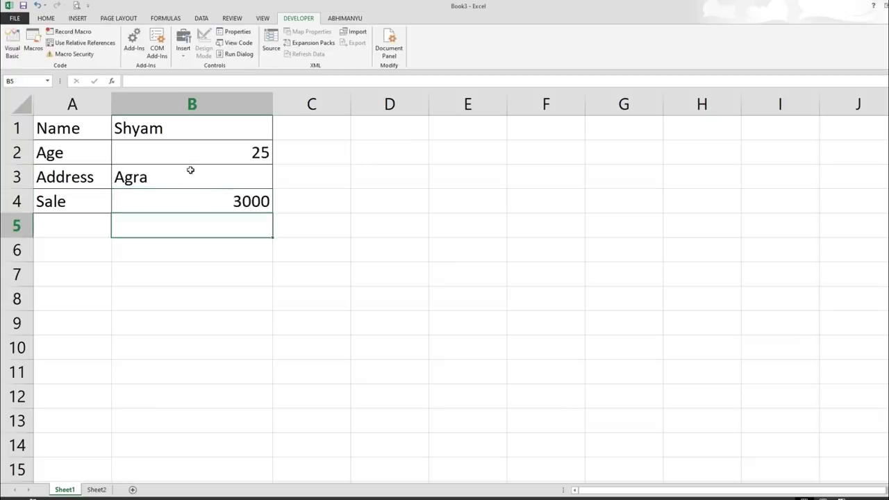
# Centre the values in B1:B4, then check Sheet2 and return to Sheet1.
pyautogui.click(187, 128)
pyautogui.moveTo(182, 174); pyautogui.dragTo(182, 203)
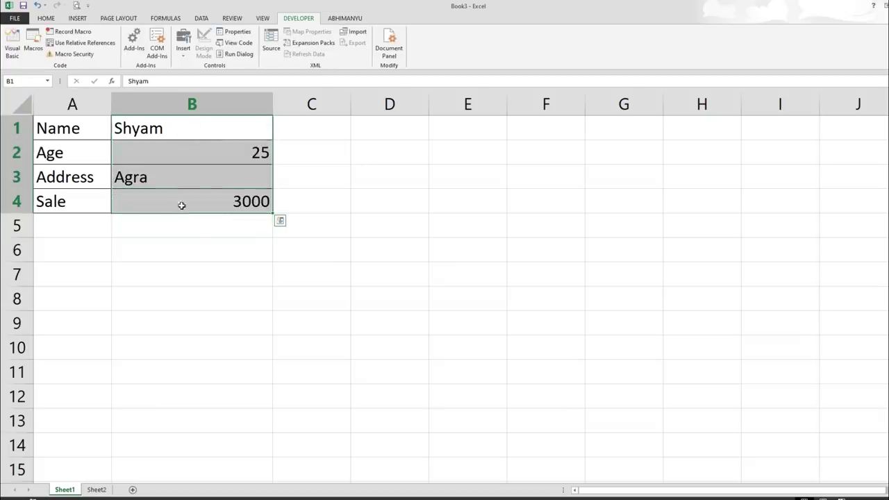
pyautogui.click(46, 18)
pyautogui.click(197, 50)
pyautogui.click(77, 18)
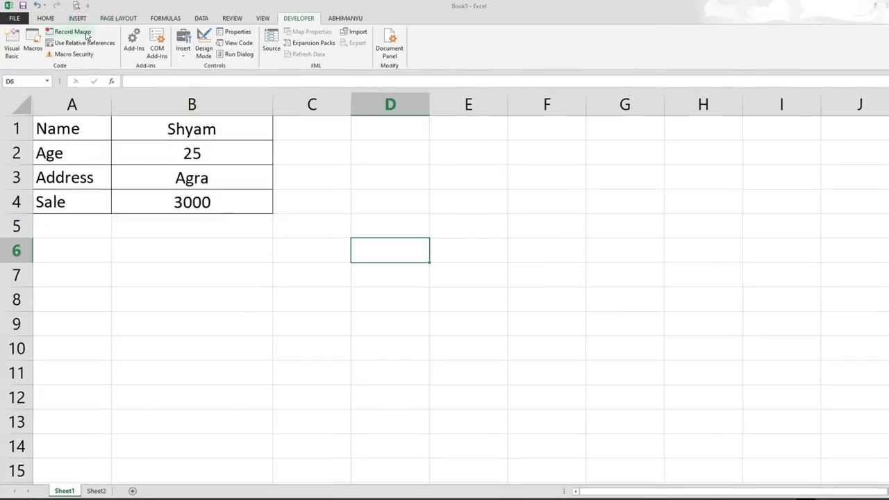
pyautogui.click(97, 491)
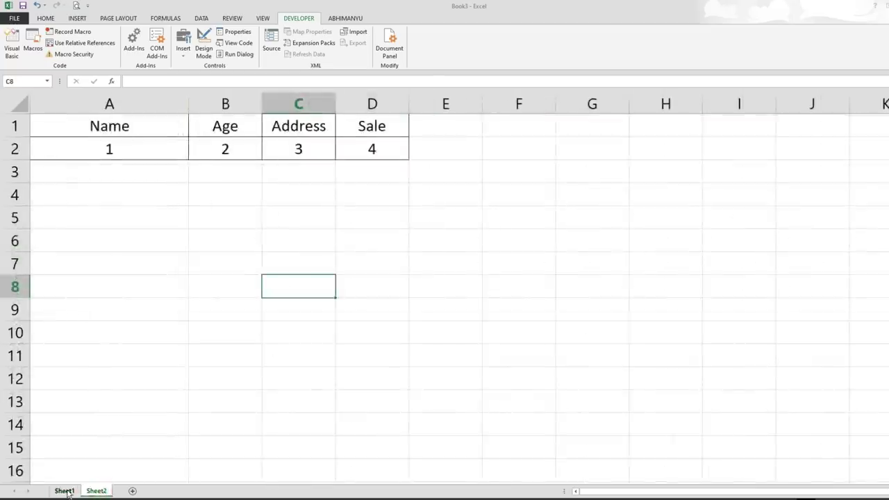
pyautogui.click(69, 491)
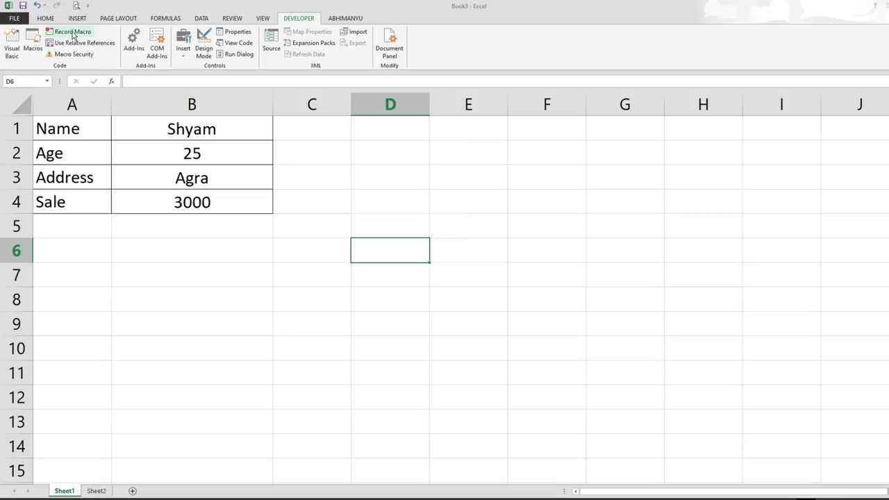
# In Record Macro, name the macro Dataentry, removing the invalid space.
pyautogui.click(72, 33)
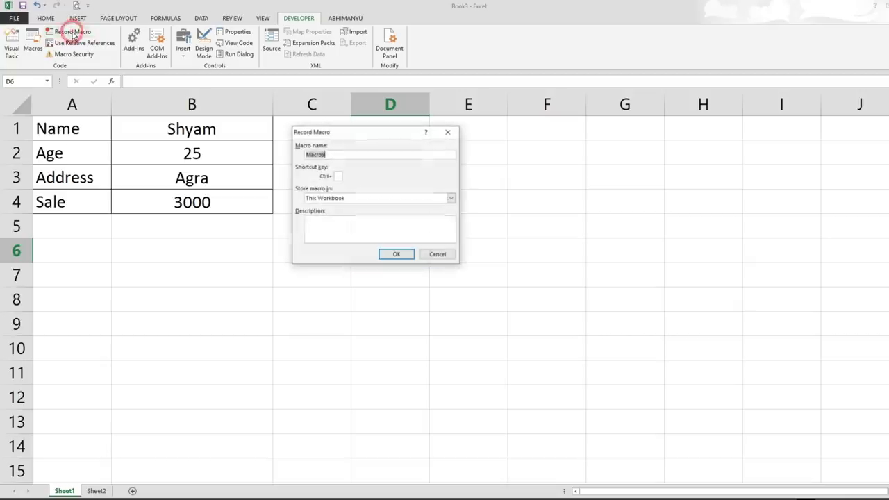
pyautogui.click(334, 155)
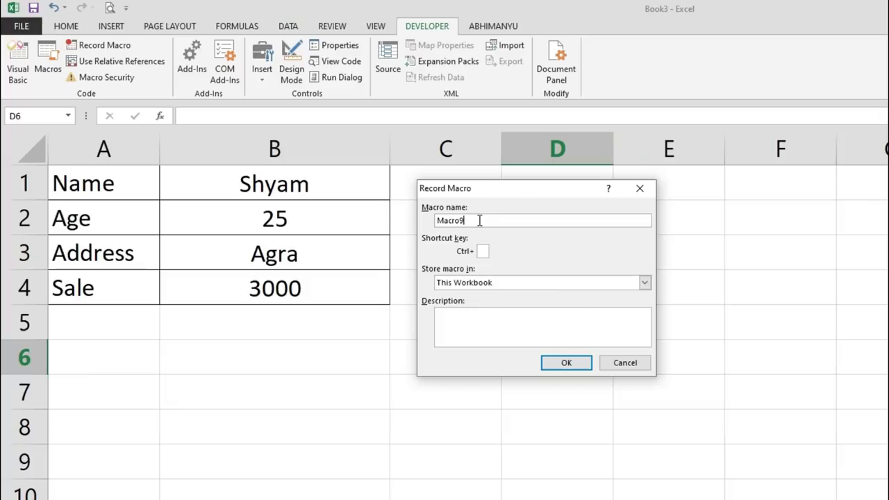
pyautogui.doubleClick(479, 220)
pyautogui.write('Dataentry')
pyautogui.click(564, 363)
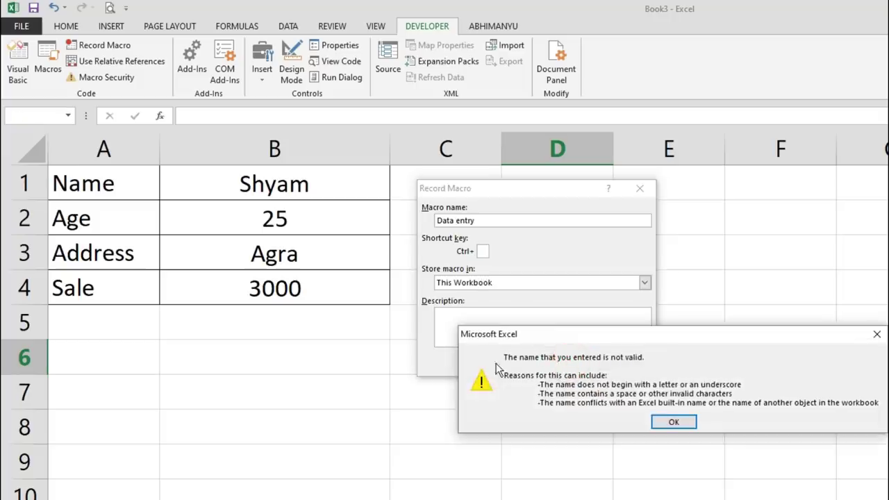
pyautogui.click(673, 422)
pyautogui.click(455, 221)
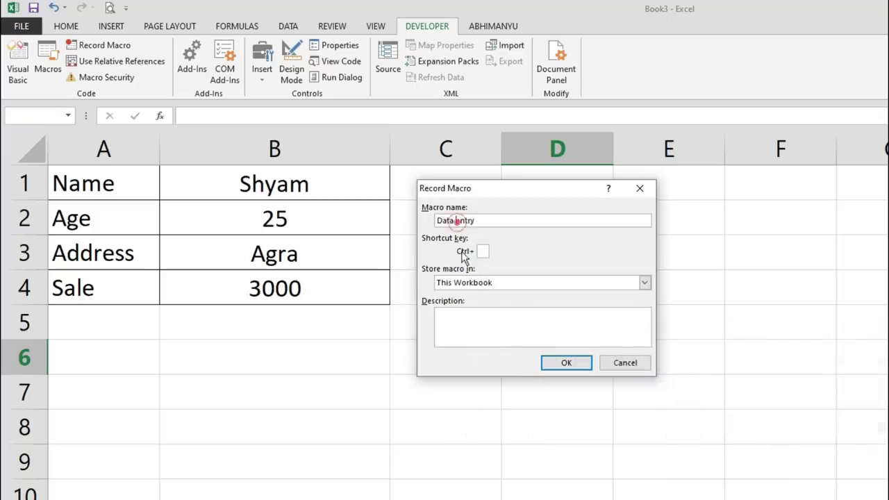
pyautogui.press('BackSpace')
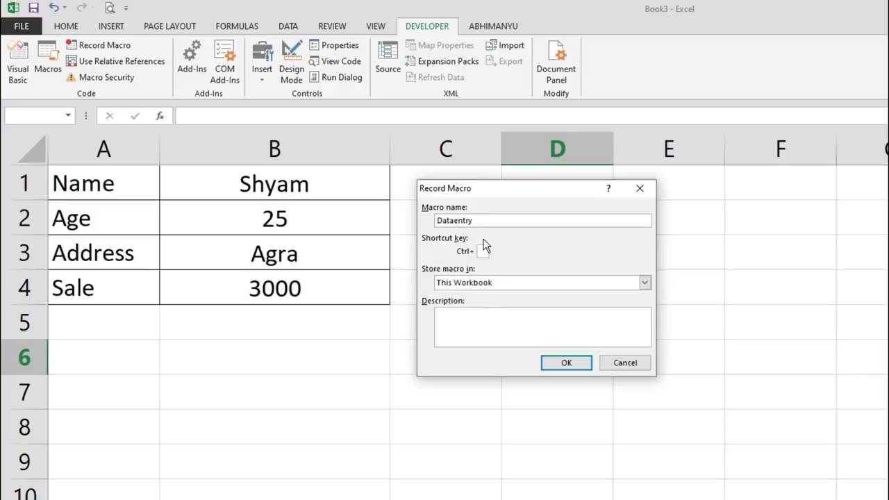
# Set the shortcut to Ctrl+Shift+D, store it in This Workbook and start recording.
pyautogui.click(484, 250)
pyautogui.write('d')
pyautogui.press('BackSpace')
pyautogui.write('v')
pyautogui.press('BackSpace')
pyautogui.write('D')
pyautogui.click(566, 364)
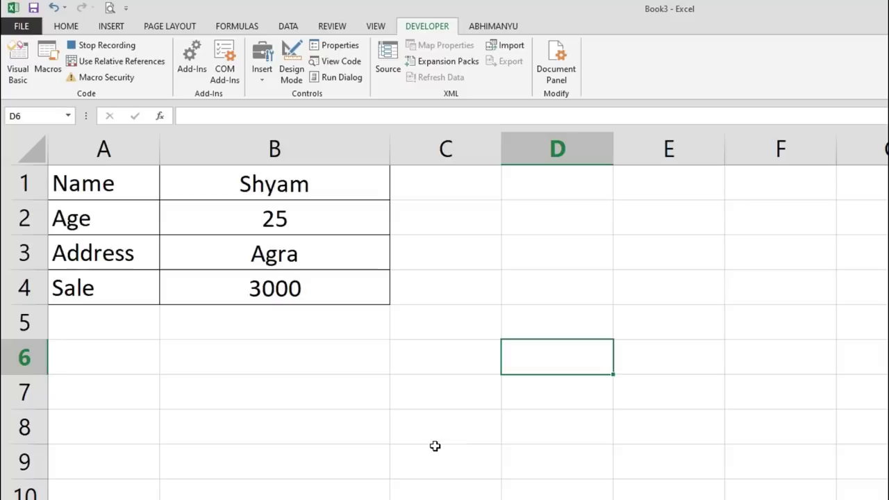
# Copy the name in B1, select A2 on Sheet2 and switch on Use Relative References.
pyautogui.click(281, 183)
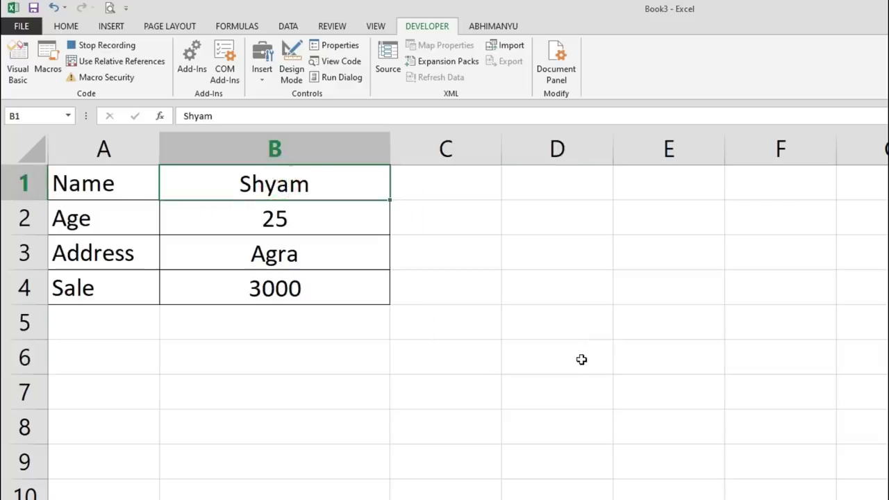
pyautogui.hotkey('ctrl', 'c')
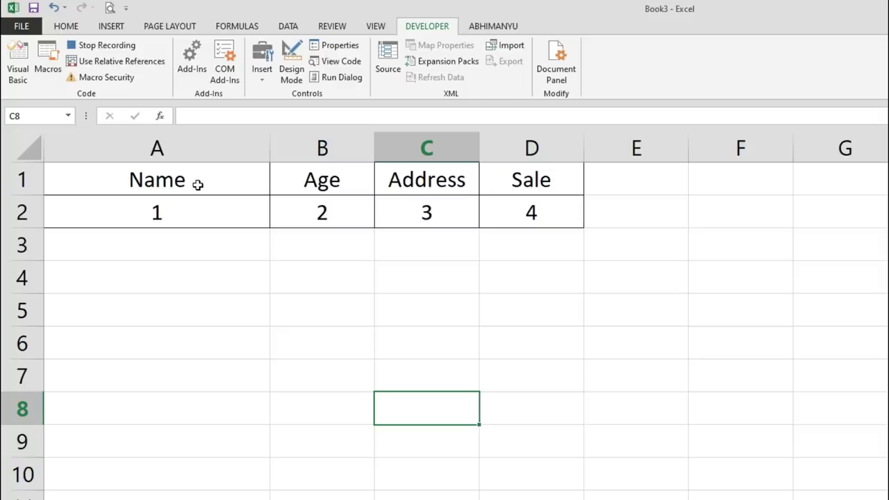
pyautogui.click(198, 185)
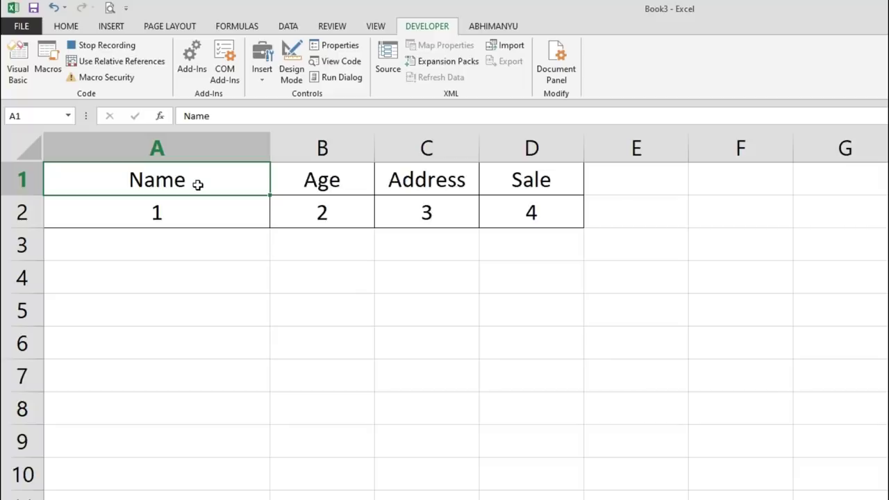
pyautogui.press('Down')
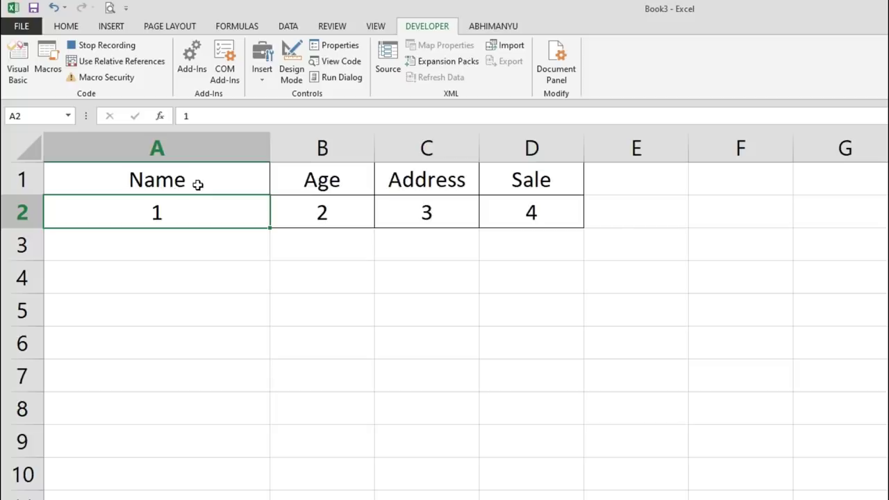
pyautogui.click(143, 66)
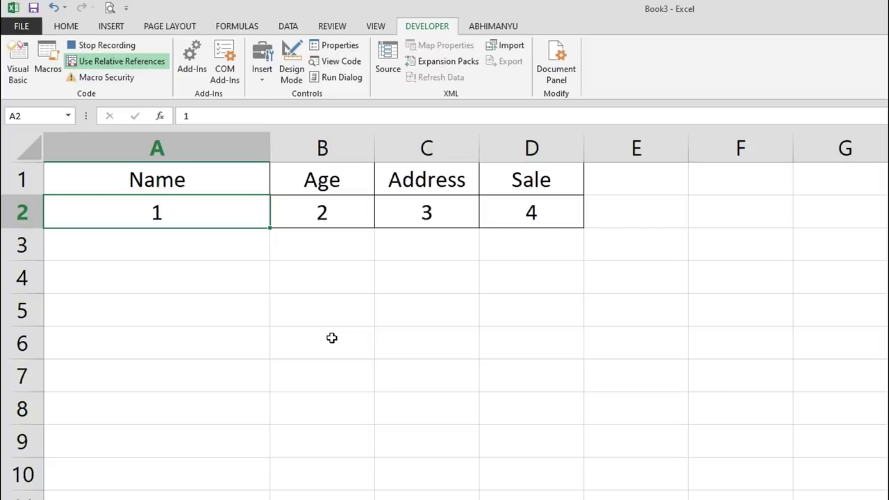
# Paste the name into A3 and copy the age 25 into B3, toggling relative references.
pyautogui.press('Down')
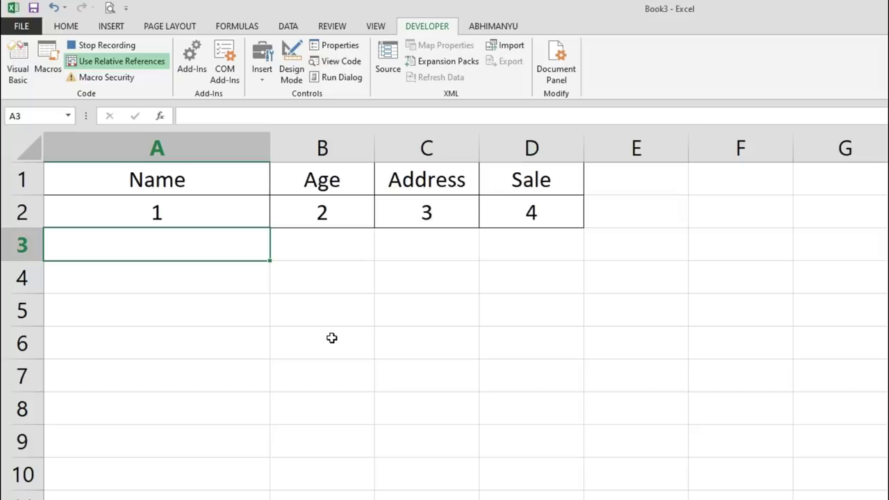
pyautogui.hotkey('ctrl', 'v')
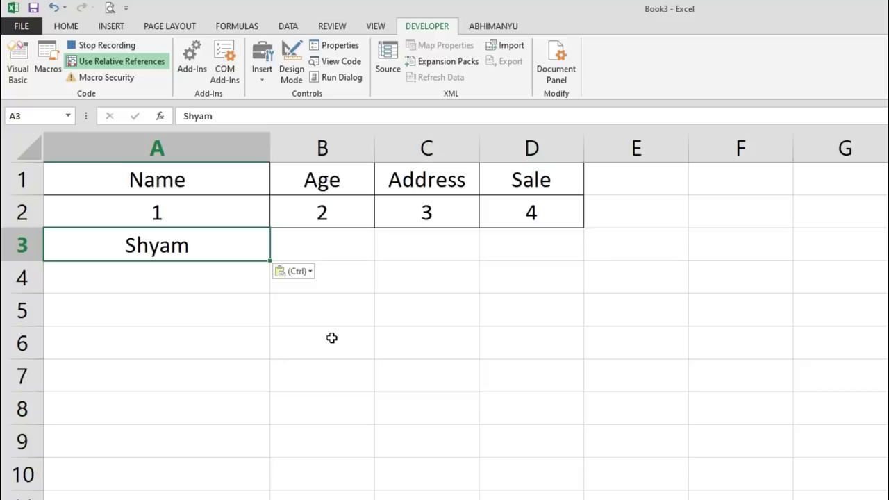
pyautogui.press('Right')
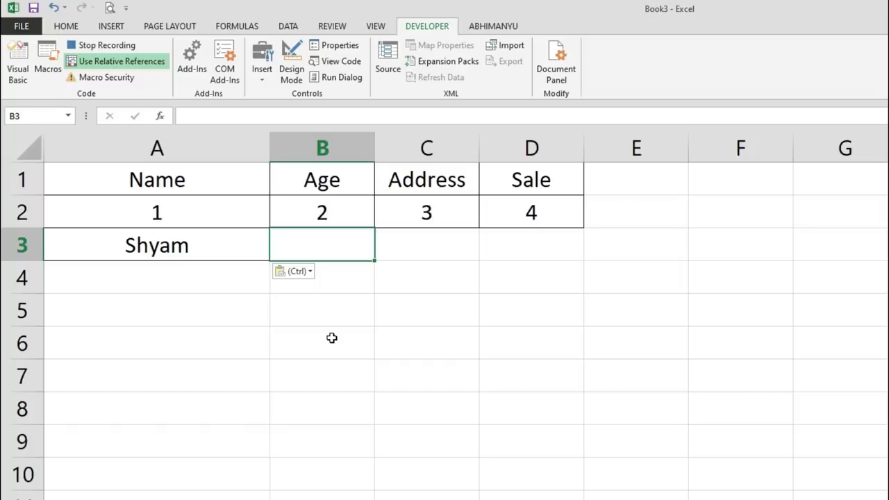
pyautogui.click(120, 61)
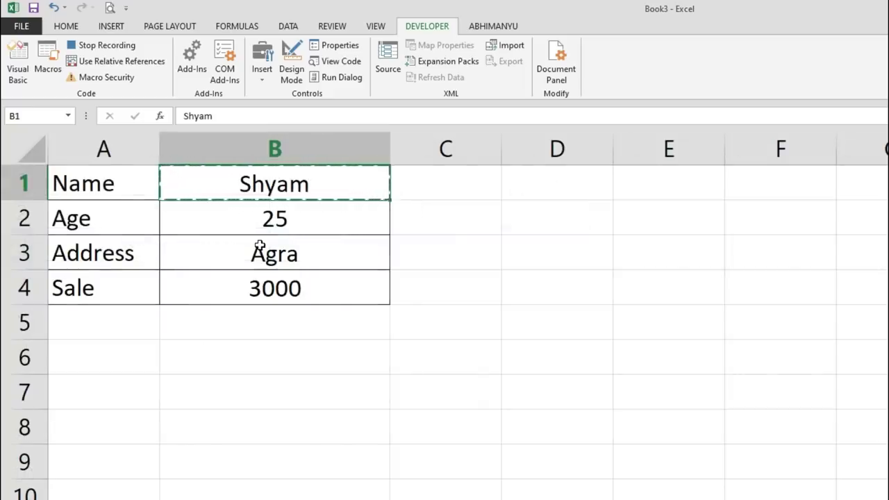
pyautogui.press('Down')
pyautogui.hotkey('ctrl', 'c')
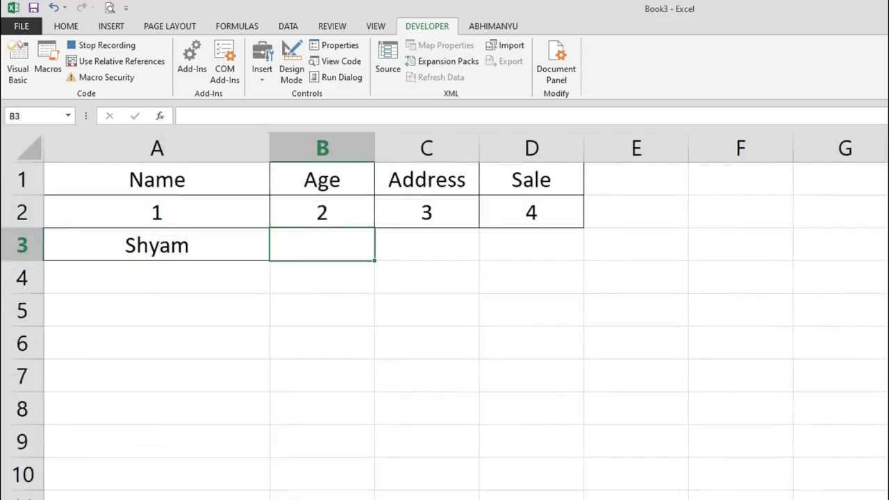
pyautogui.hotkey('ctrl', 'v')
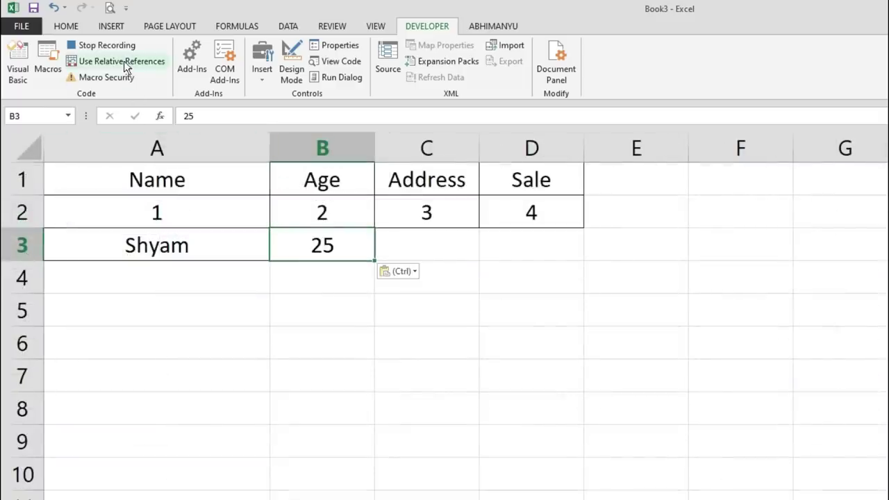
pyautogui.click(123, 61)
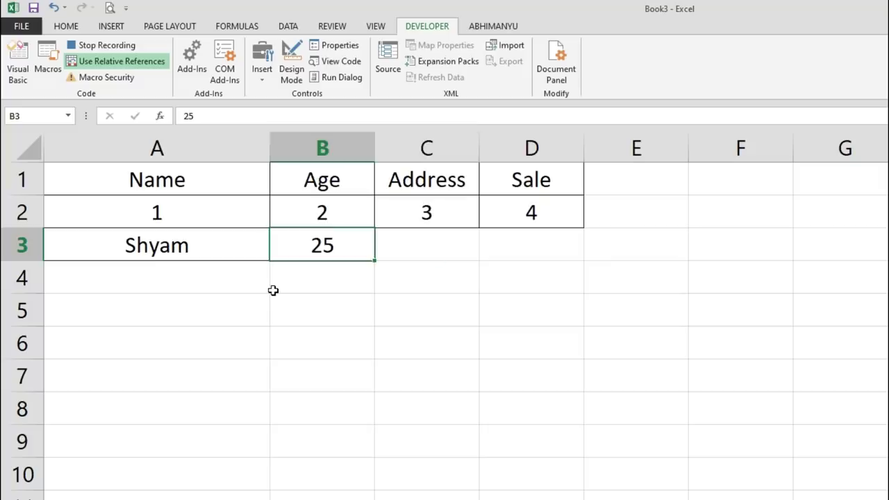
# Copy the address Agra into C3, toggling relative references off and back on.
pyautogui.press('Right')
pyautogui.click(154, 60)
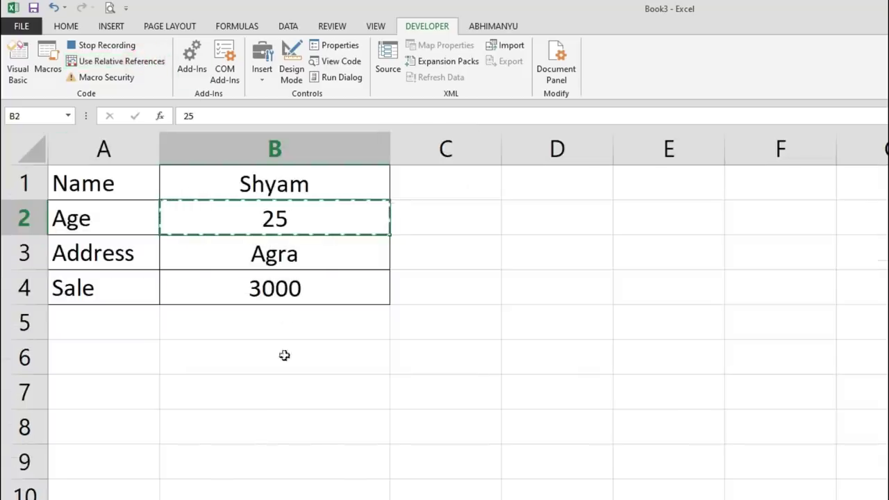
pyautogui.click(292, 262)
pyautogui.hotkey('ctrl', 'c')
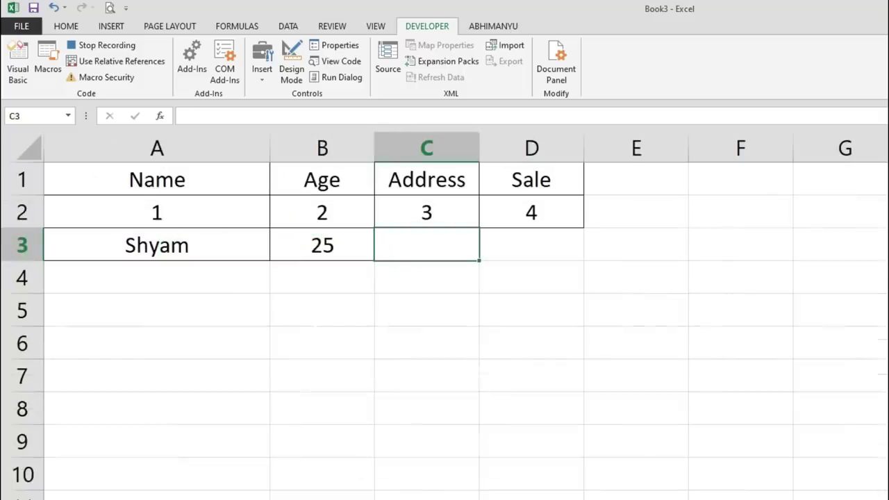
pyautogui.hotkey('ctrl', 'v')
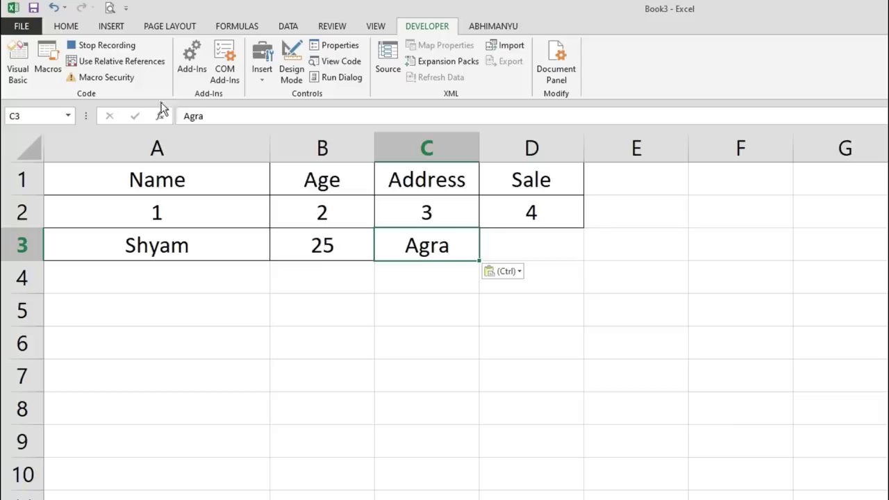
pyautogui.click(129, 64)
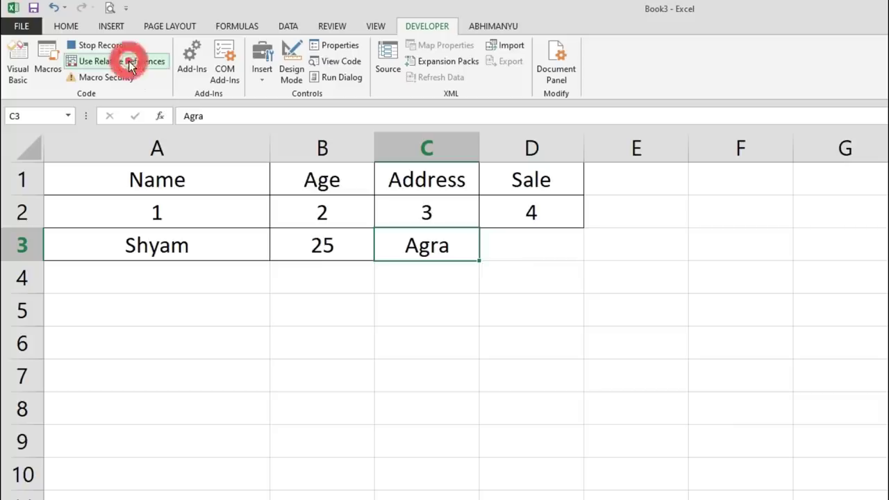
pyautogui.press('Right')
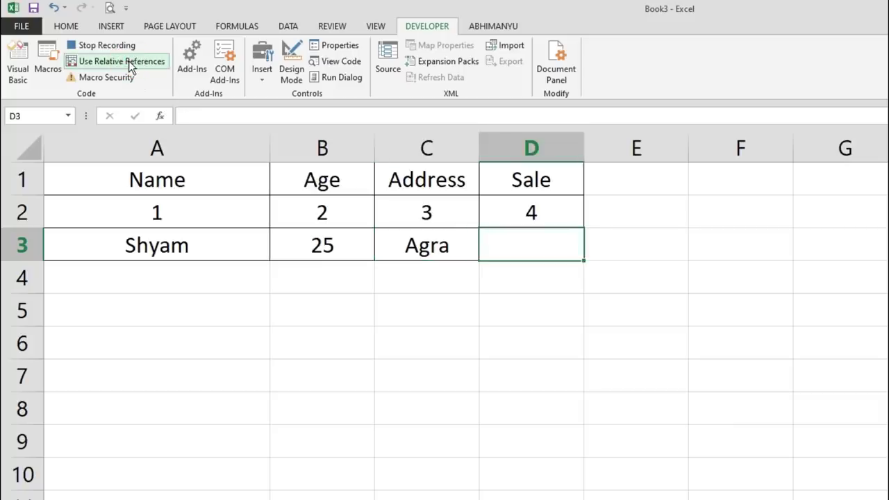
# Copy the sale value 3000 into D3, toggling relative references off and back on.
pyautogui.click(129, 61)
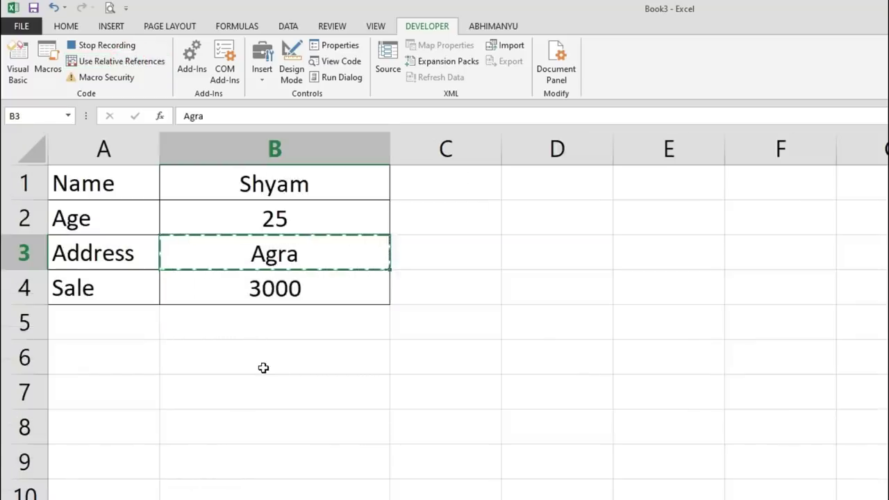
pyautogui.press('Down')
pyautogui.hotkey('ctrl', 'c')
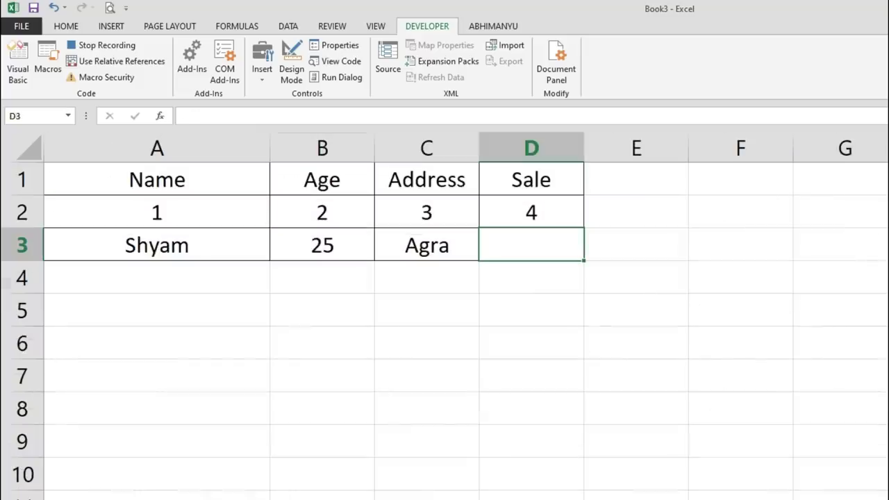
pyautogui.hotkey('ctrl', 'v')
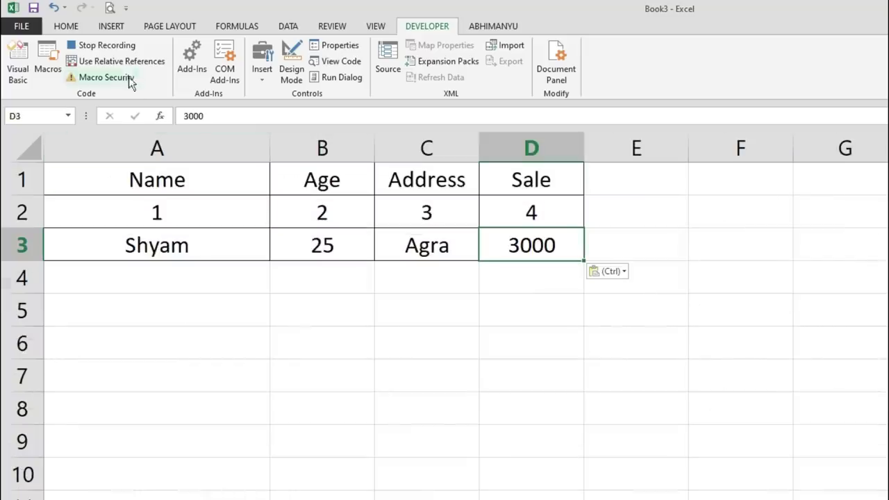
pyautogui.click(127, 64)
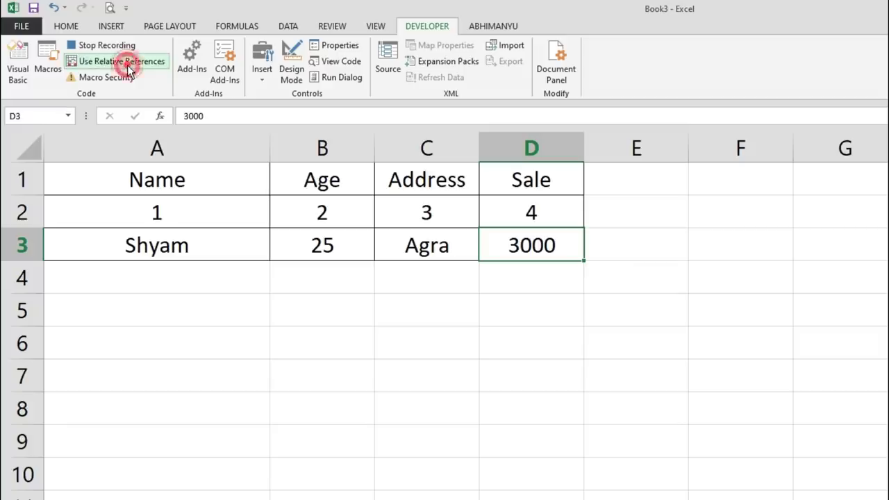
pyautogui.press('Right')
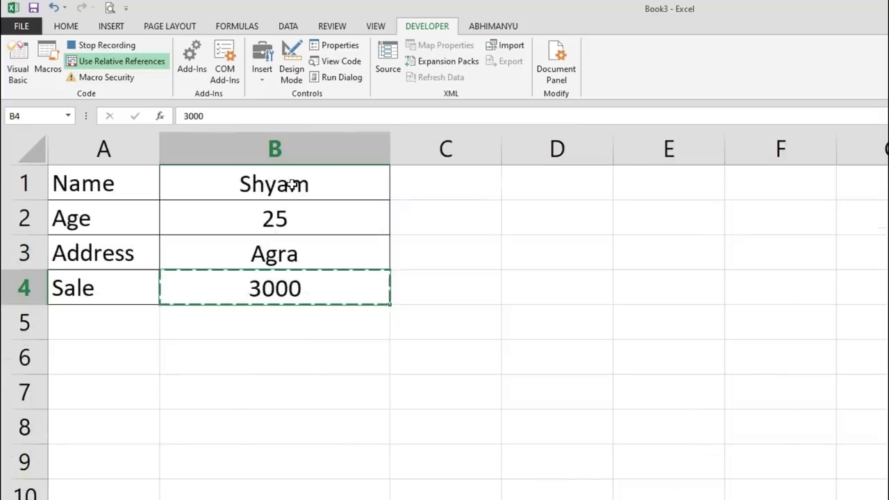
# Clear the form entries B1:B4, select B1 and stop the macro recording.
pyautogui.moveTo(278, 293); pyautogui.dragTo(281, 184)
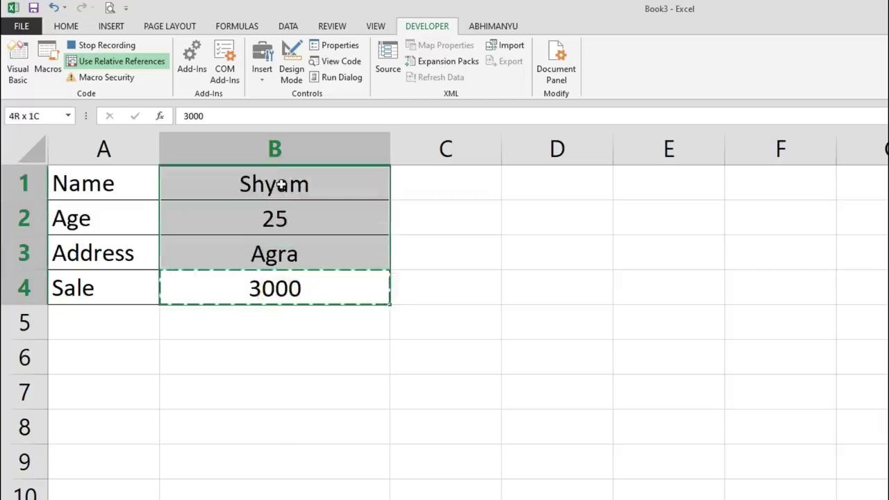
pyautogui.press('Delete')
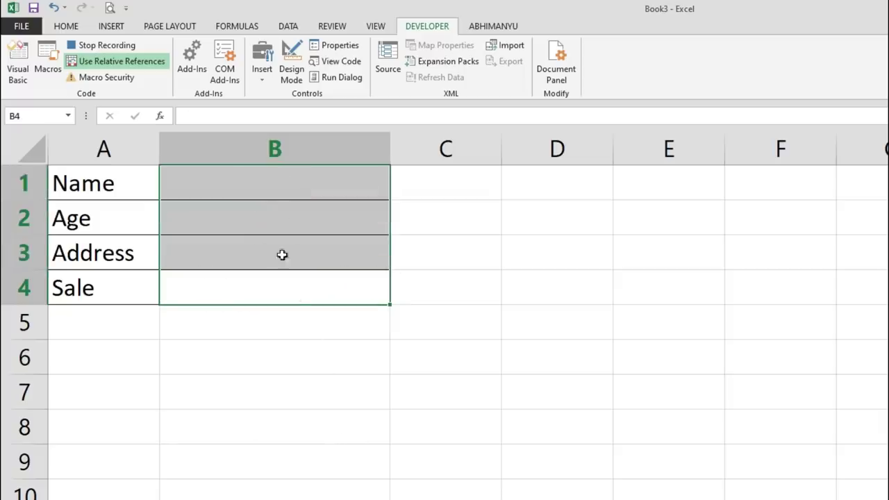
pyautogui.click(254, 182)
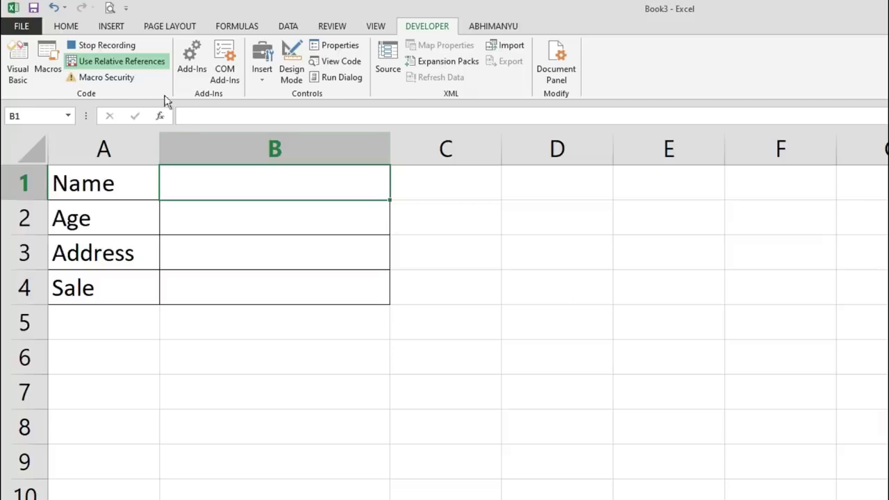
pyautogui.click(124, 49)
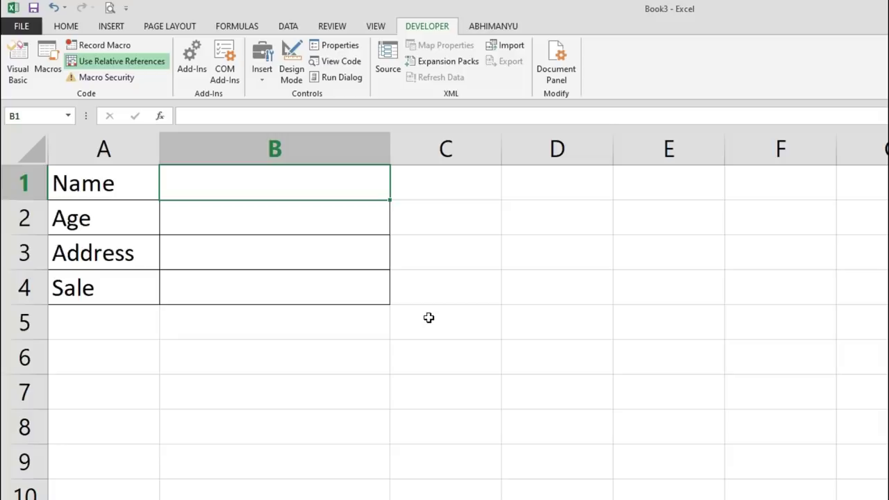
# Enter a name, age 36, address Agra and sale 5000 into form cells B1:B4.
pyautogui.write('Rohit')
pyautogui.press('Return')
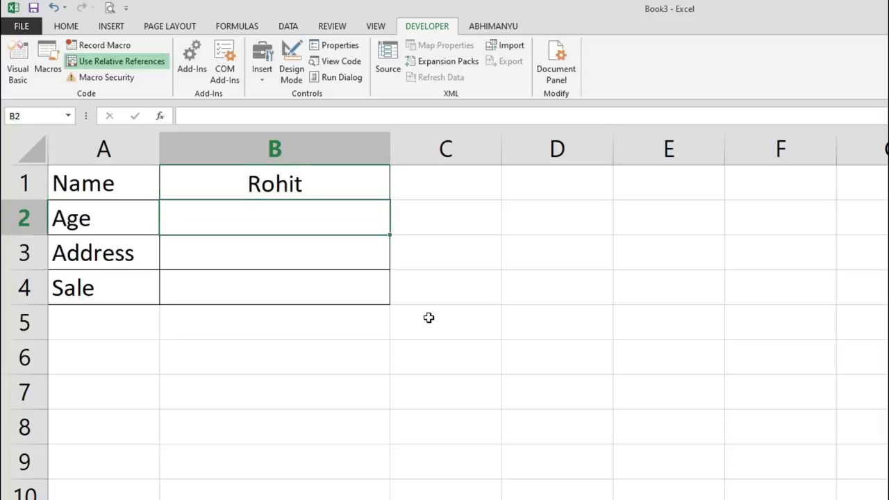
pyautogui.write('36')
pyautogui.press('Return')
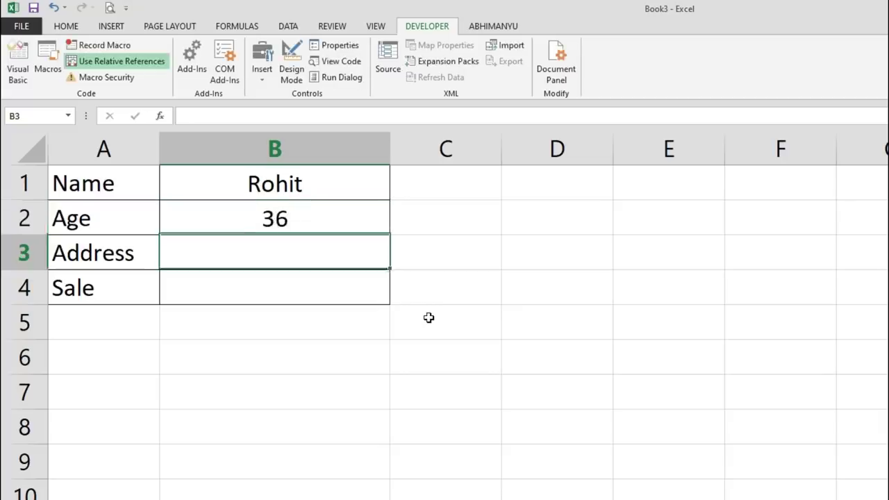
pyautogui.write('Gr')
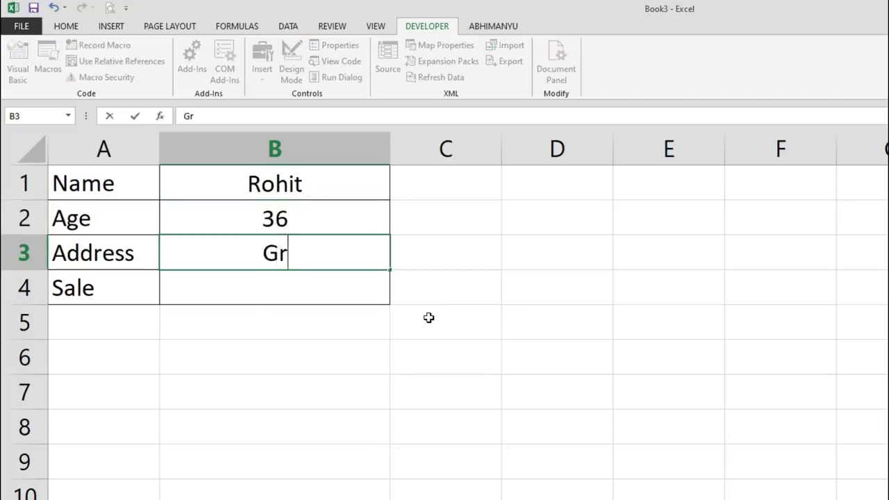
pyautogui.press('BackSpace')
pyautogui.press('BackSpace')
pyautogui.write('Agr')
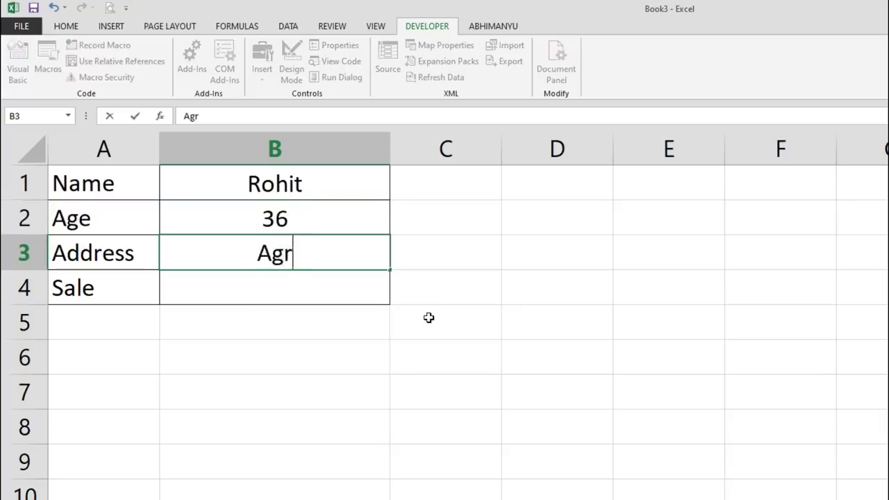
pyautogui.write('a')
pyautogui.press('Return')
pyautogui.write('5000')
pyautogui.press('Return')
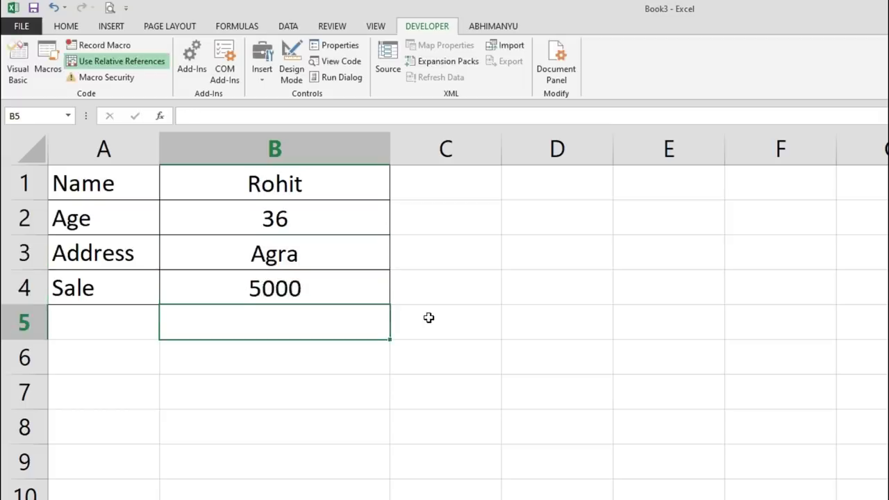
# Run the Dataentry macro from the Macros list, end the run-time error, then select B6.
pyautogui.click(46, 74)
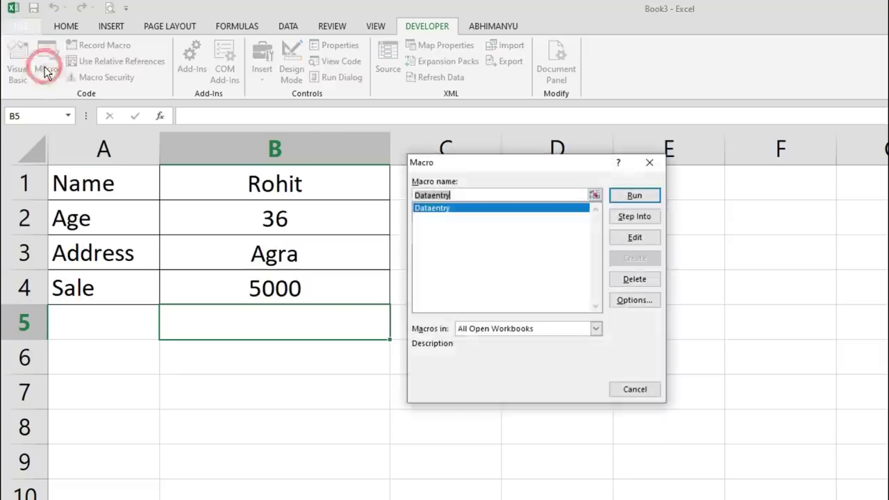
pyautogui.click(445, 209)
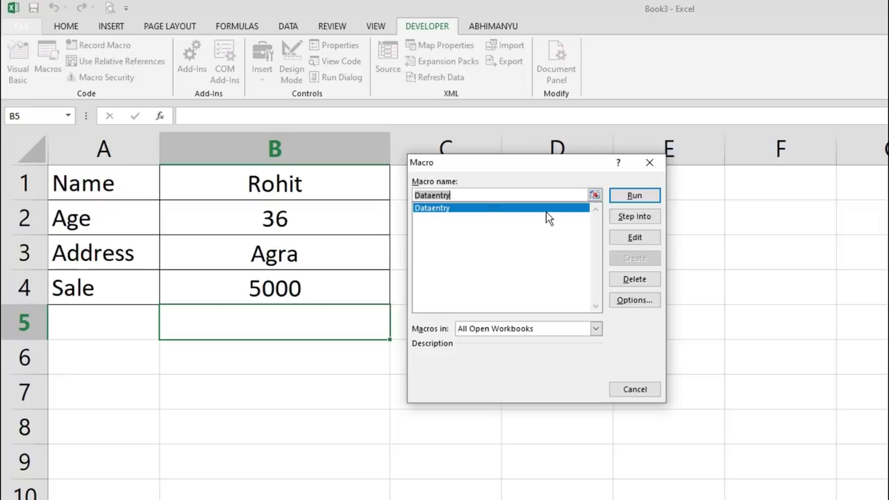
pyautogui.click(450, 211)
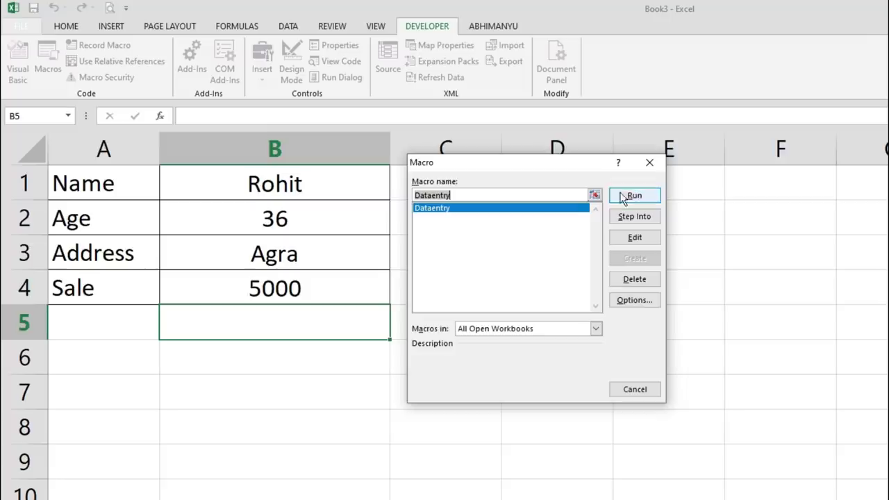
pyautogui.click(629, 196)
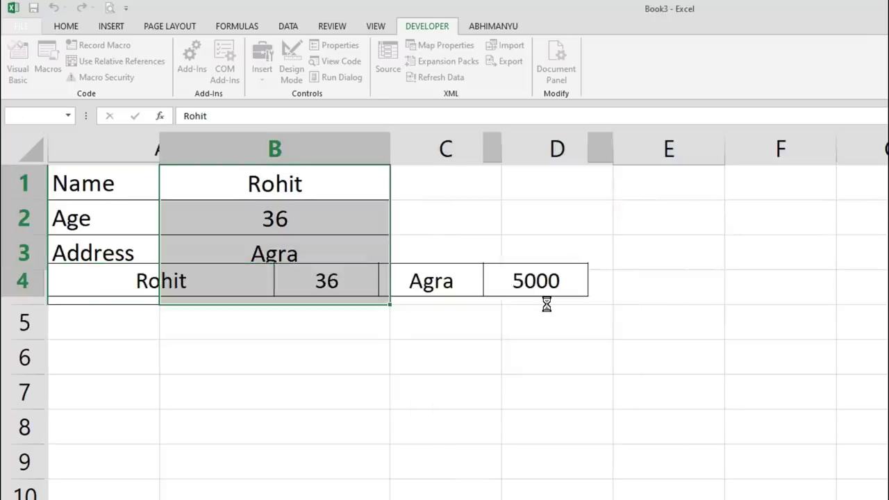
pyautogui.click(634, 323)
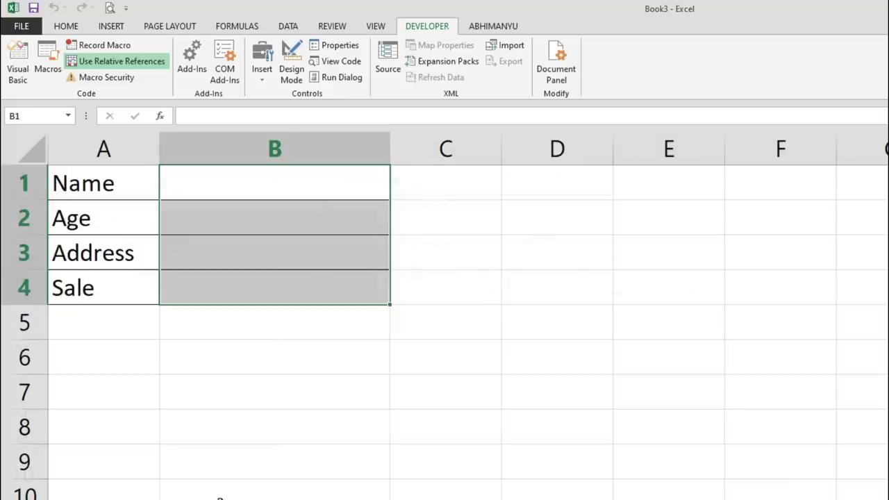
pyautogui.click(257, 373)
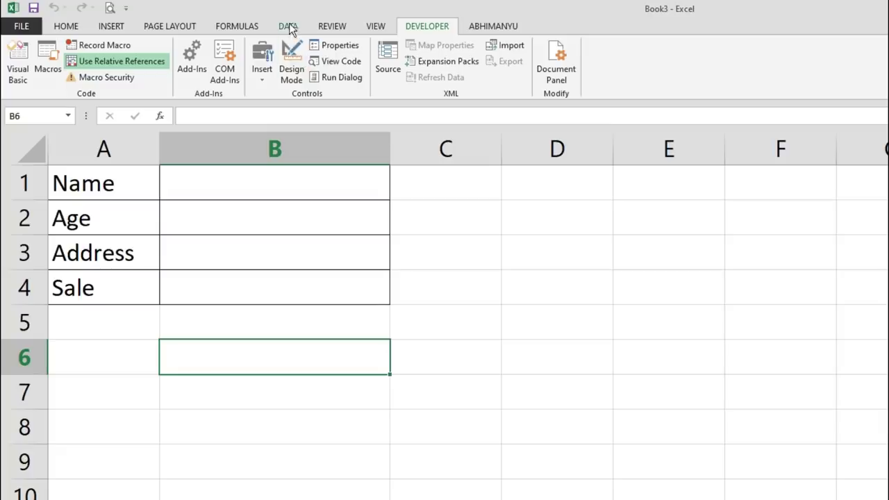
# Draw a Form Controls button beside the form near C3 and assign it the Dataentry macro.
pyautogui.click(261, 82)
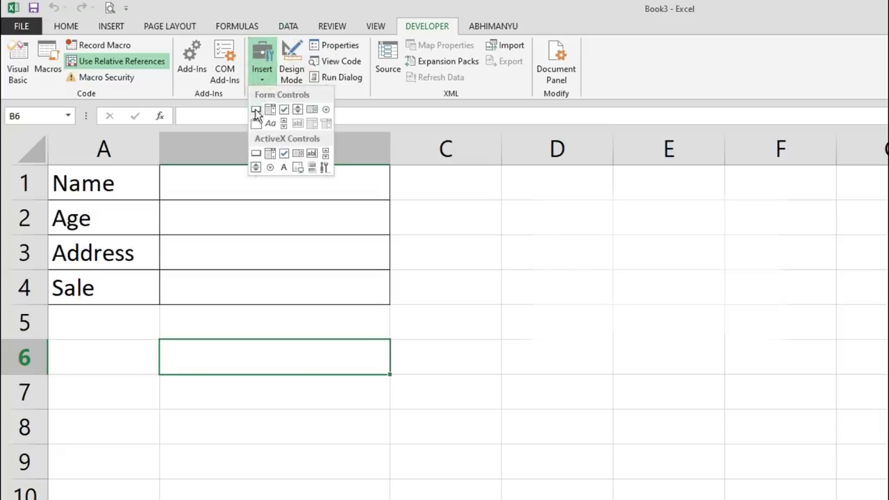
pyautogui.click(256, 114)
pyautogui.moveTo(410, 252); pyautogui.dragTo(788, 293)
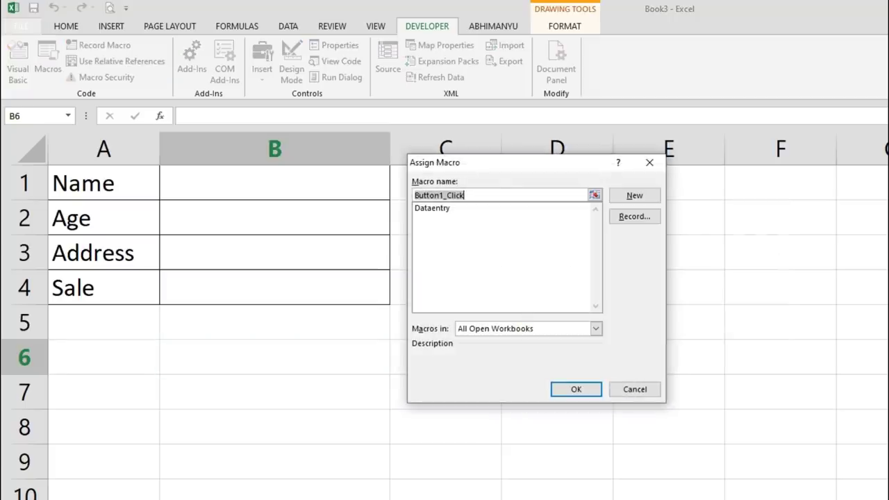
pyautogui.moveTo(451, 170); pyautogui.dragTo(446, 181)
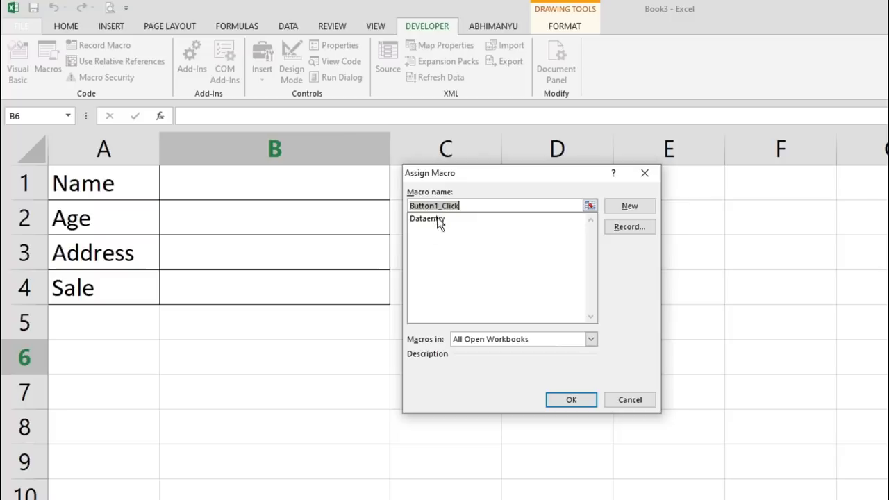
pyautogui.click(437, 218)
pyautogui.click(566, 400)
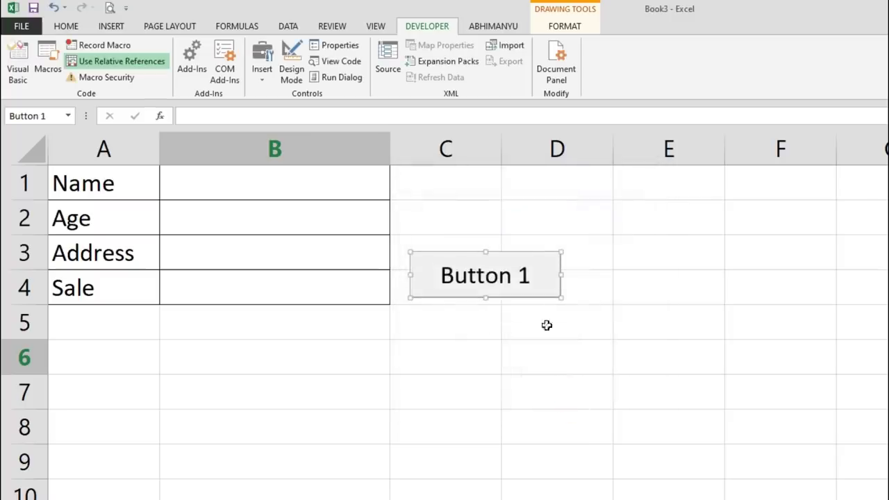
# Change the button's caption from 'Button 1' to 'Enter'.
pyautogui.click(528, 275)
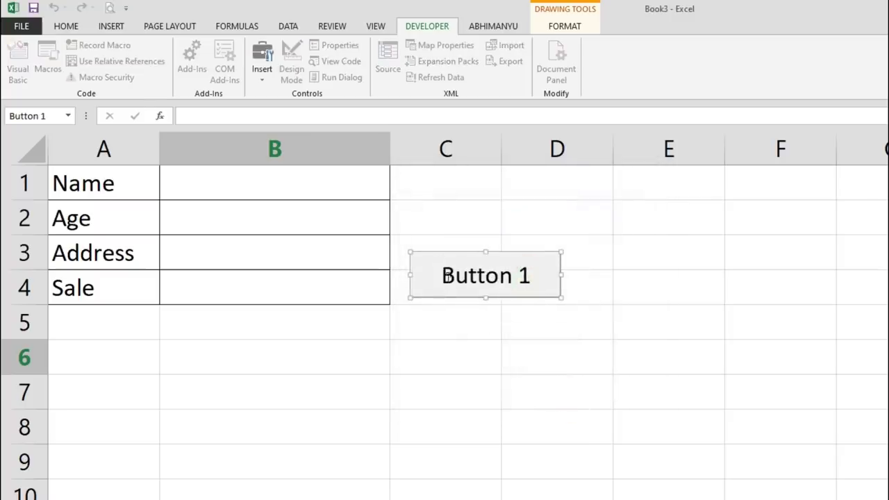
pyautogui.moveTo(442, 275); pyautogui.dragTo(544, 278)
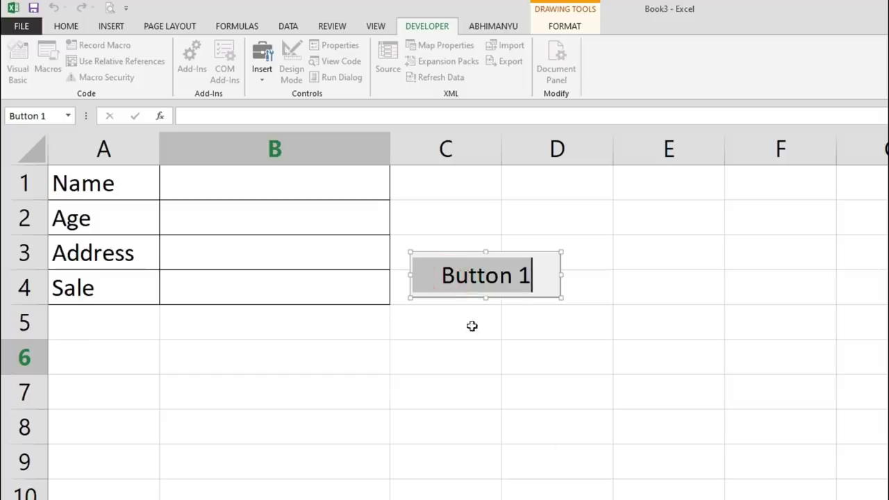
pyautogui.press('BackSpace')
pyautogui.write('Entr')
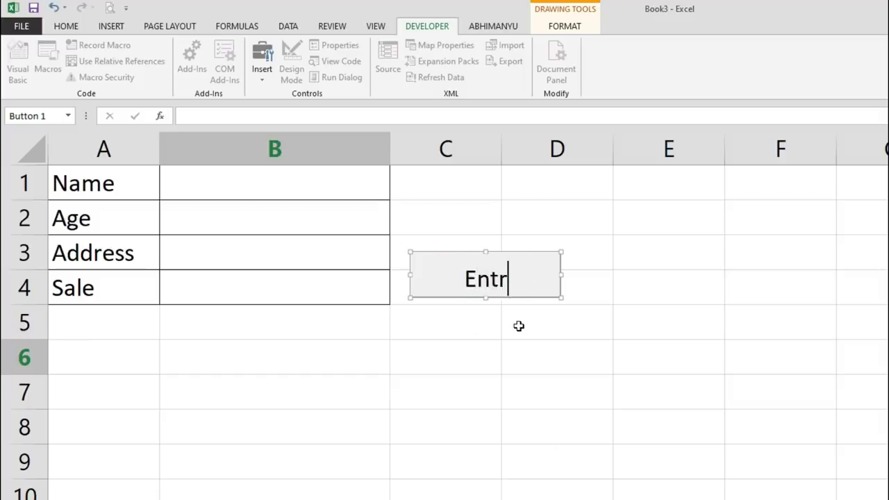
pyautogui.press('BackSpace')
pyautogui.write('er')
pyautogui.click(695, 352)
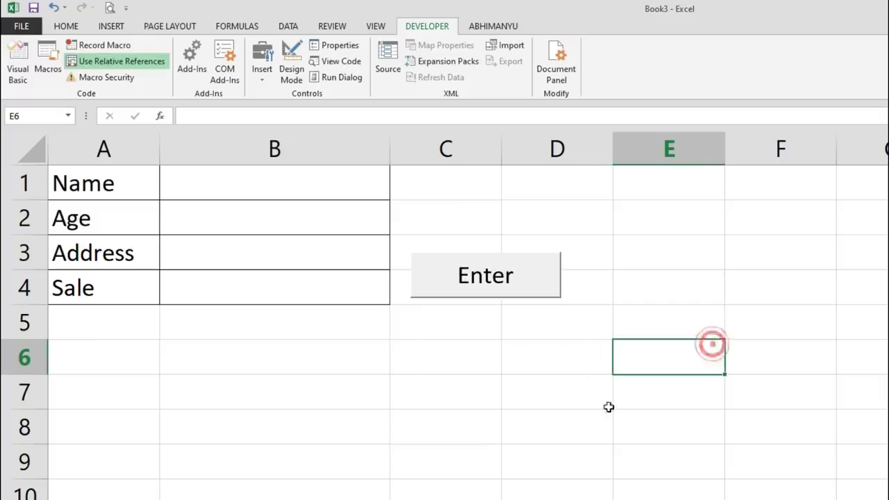
# Enter a name, age 36, address Agra and sale 6000 in the form, then submit with the Enter button.
pyautogui.click(247, 191)
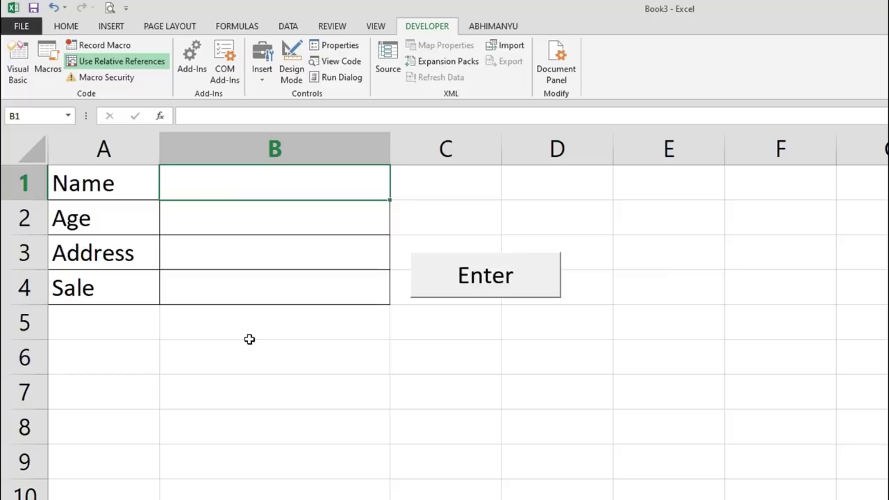
pyautogui.write('Sita')
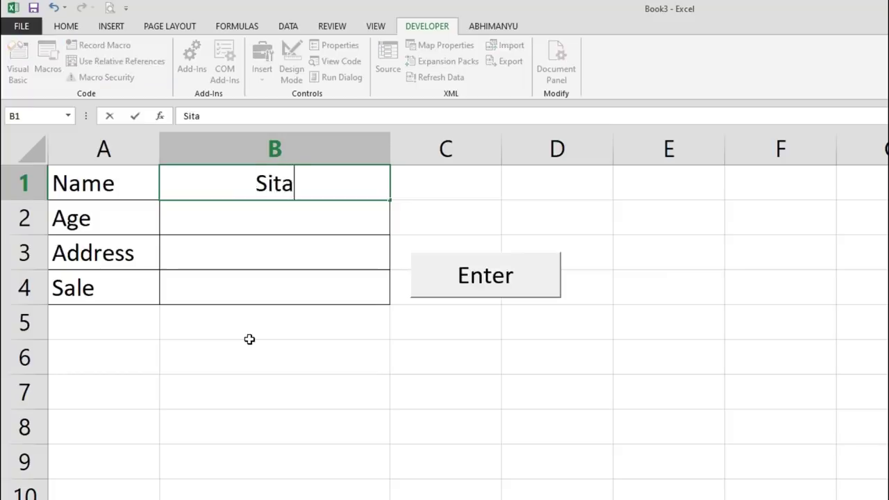
pyautogui.press('Return')
pyautogui.write('36')
pyautogui.press('Return')
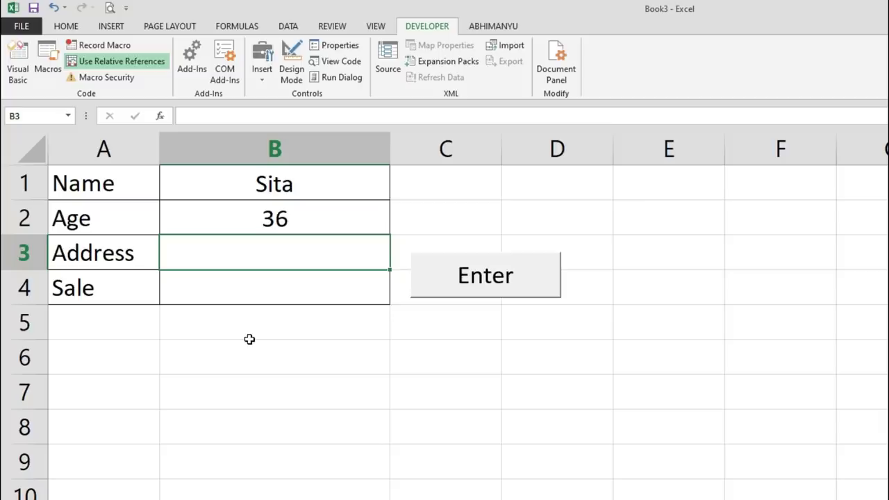
pyautogui.write('Agra')
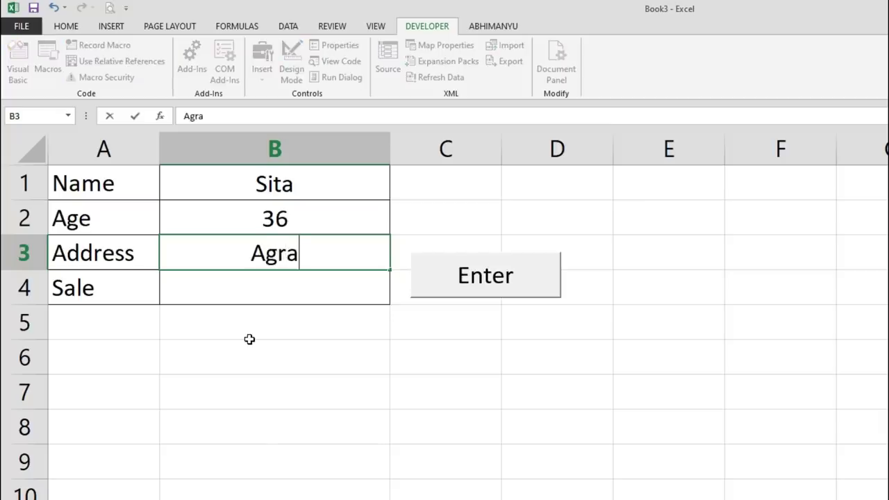
pyautogui.press('Return')
pyautogui.write('6000')
pyautogui.press('Return')
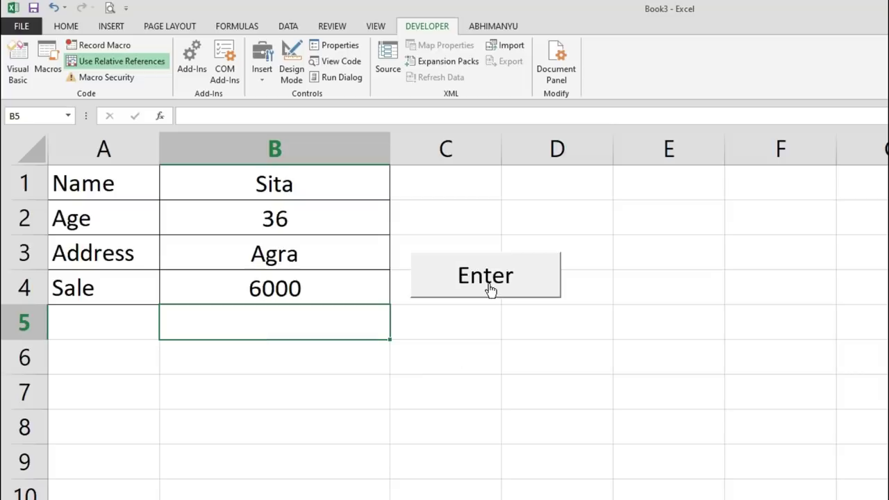
pyautogui.click(490, 290)
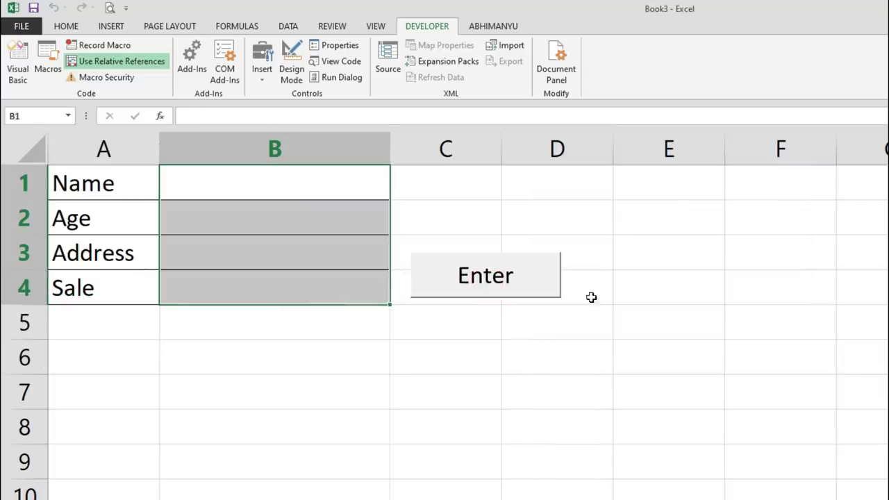
pyautogui.click(542, 347)
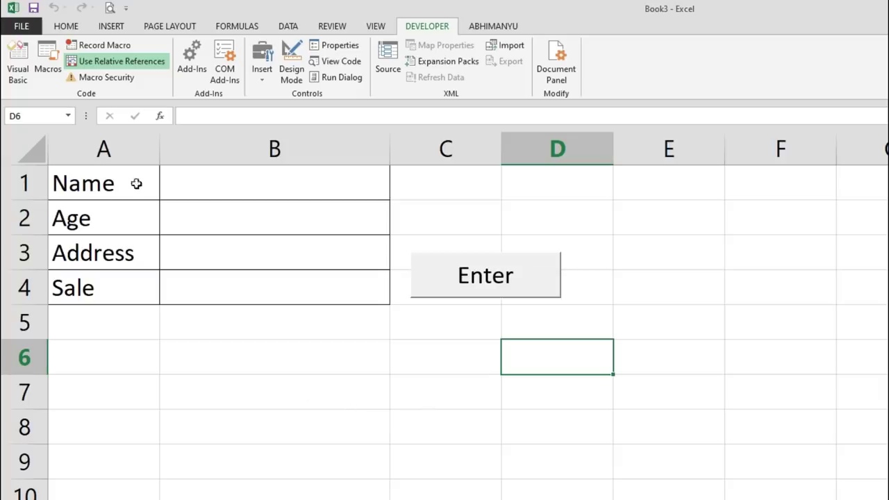
# Save the workbook as Book3 in Documents as an Excel Macro-Enabled Workbook.
pyautogui.click(23, 25)
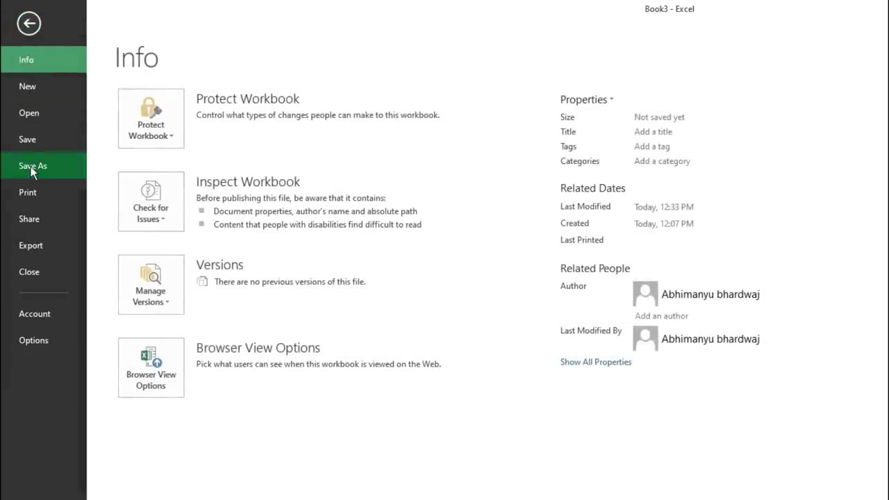
pyautogui.click(80, 166)
pyautogui.click(182, 153)
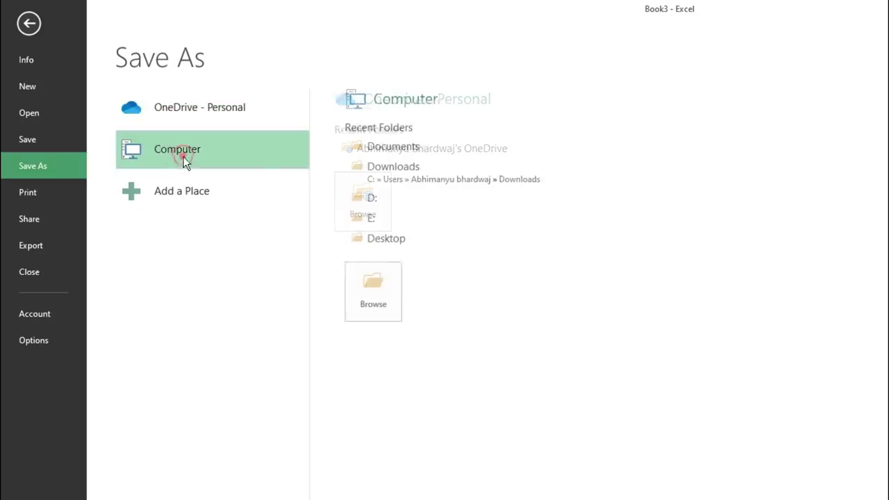
pyautogui.click(381, 291)
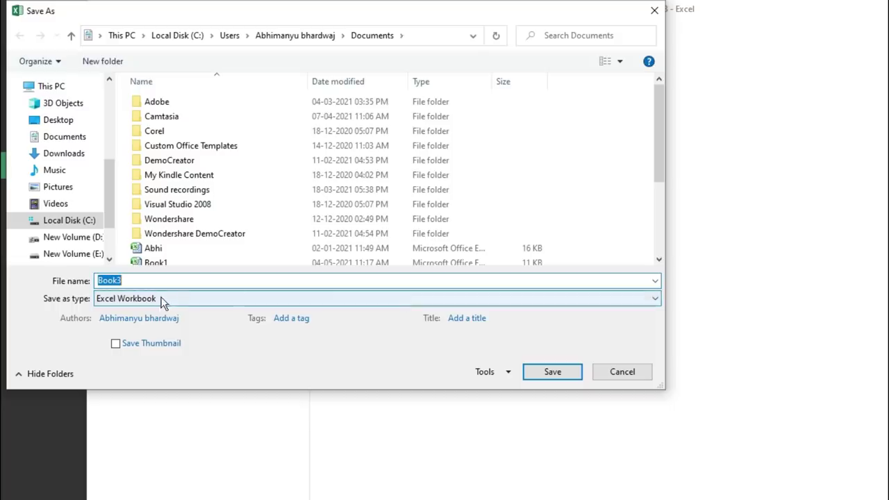
pyautogui.click(165, 304)
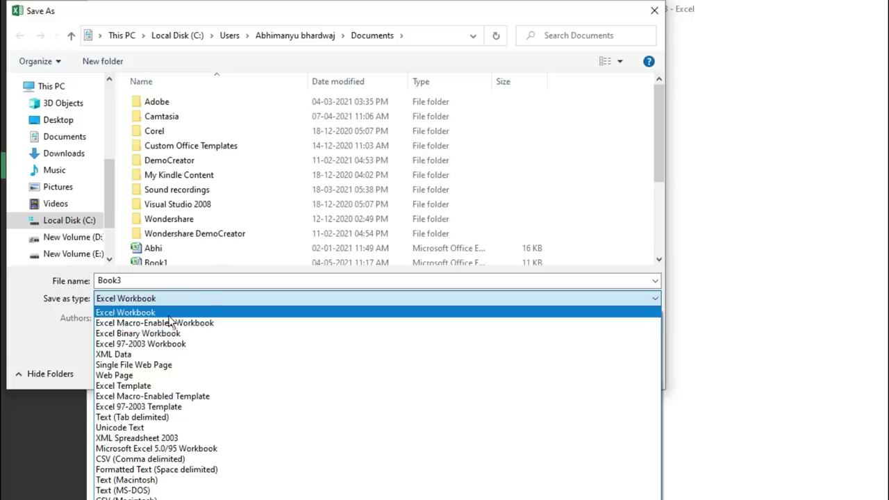
pyautogui.click(237, 323)
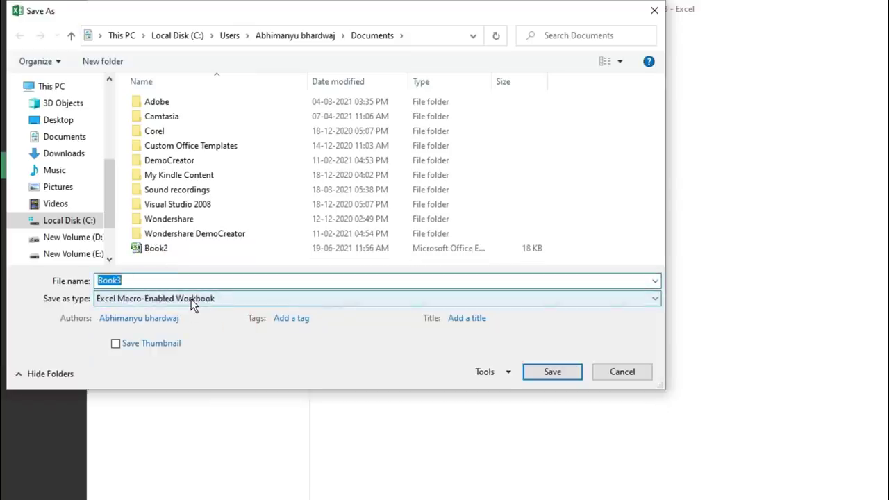
pyautogui.click(152, 282)
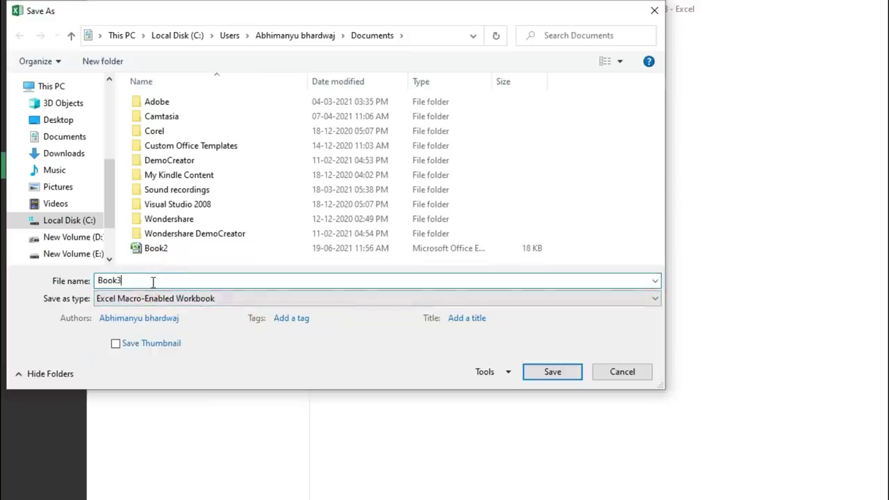
pyautogui.click(547, 373)
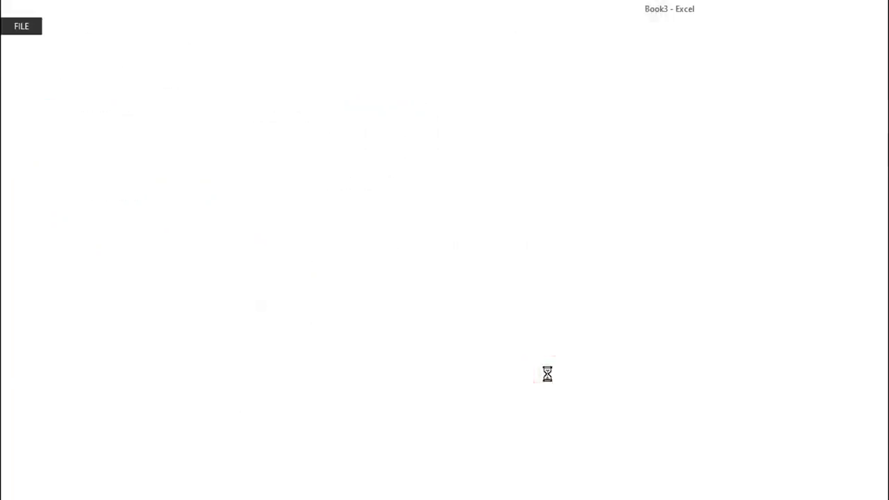